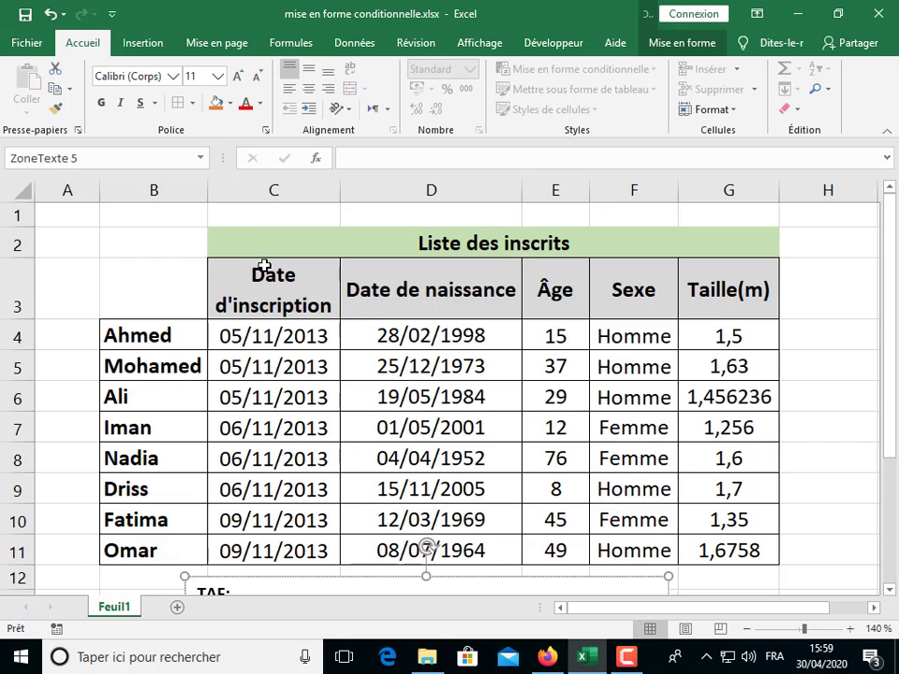
- Review the registrants table and read the task list in the text box beneath it
left_click_drag(281, 245, 478, 249)
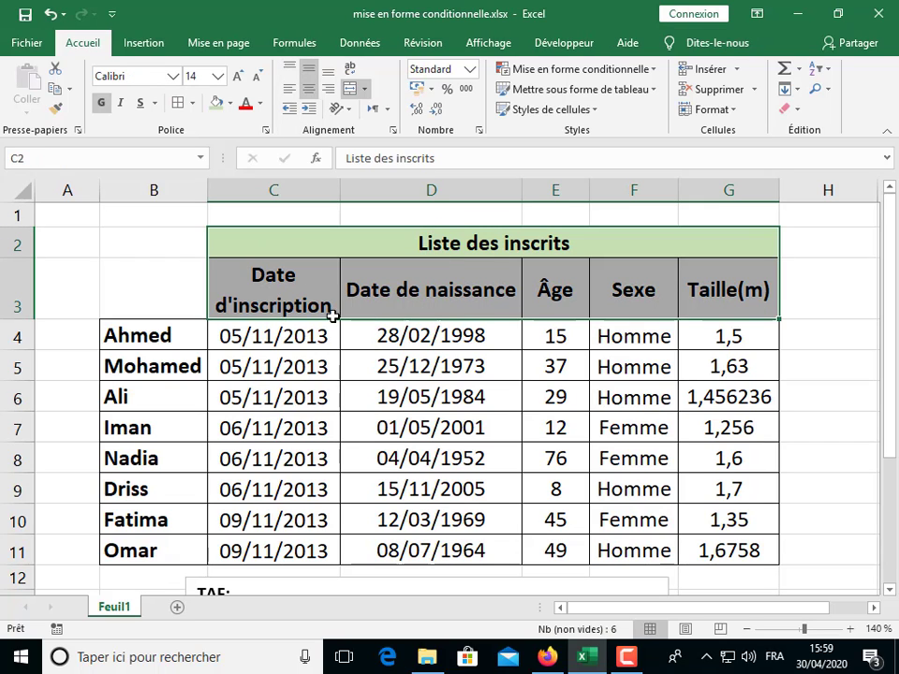
left_click(361, 304)
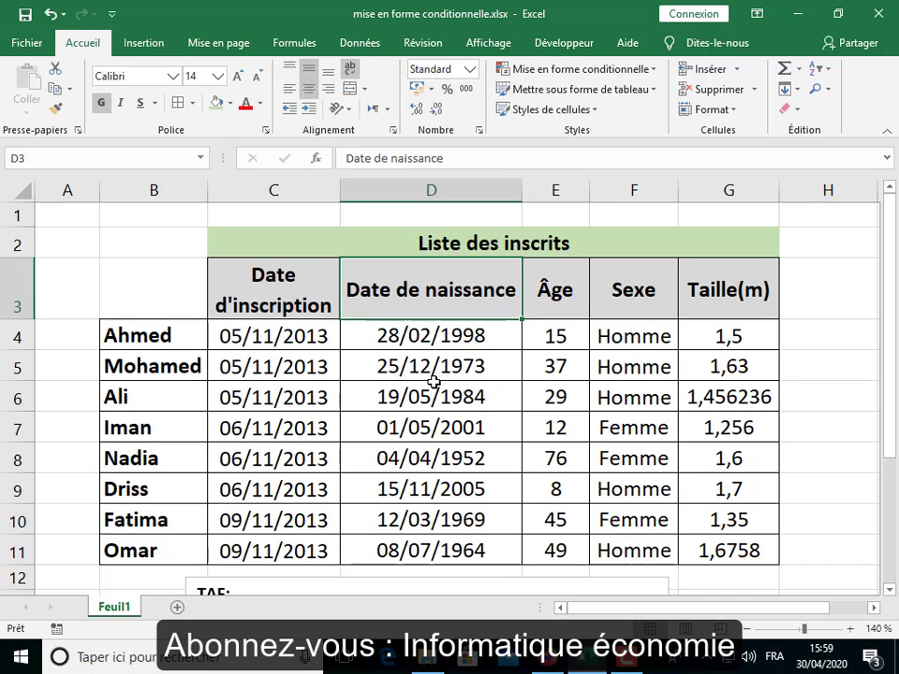
scroll(434, 382, "down", 2)
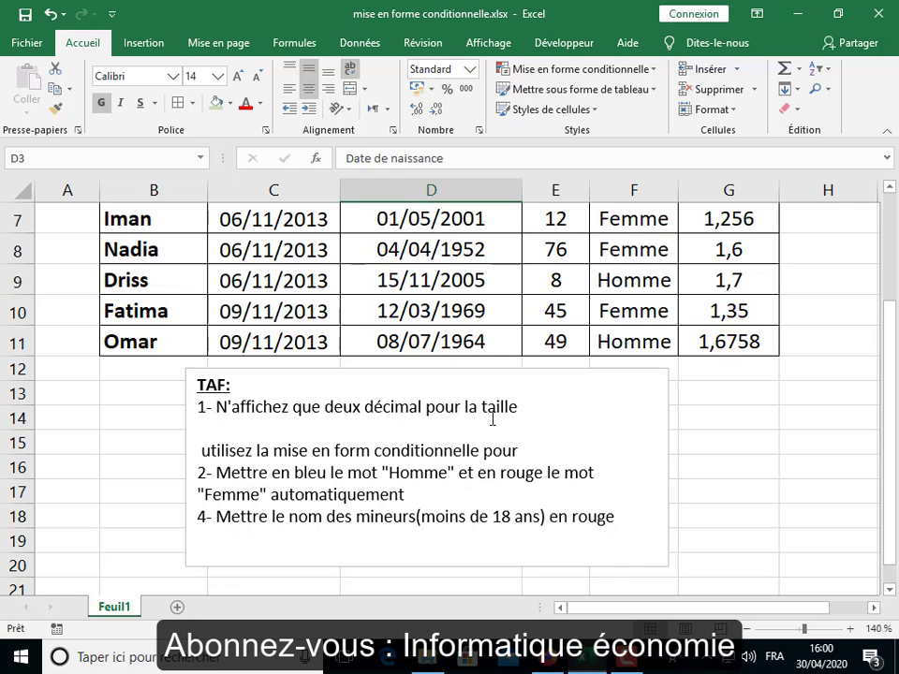
scroll(541, 417, "up", 2)
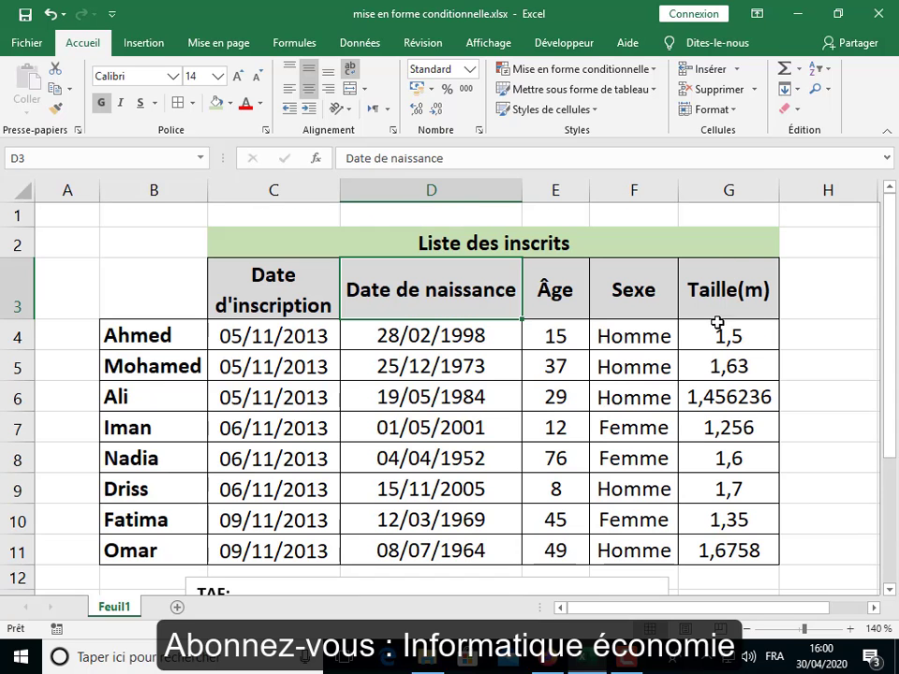
scroll(722, 341, "down", 1)
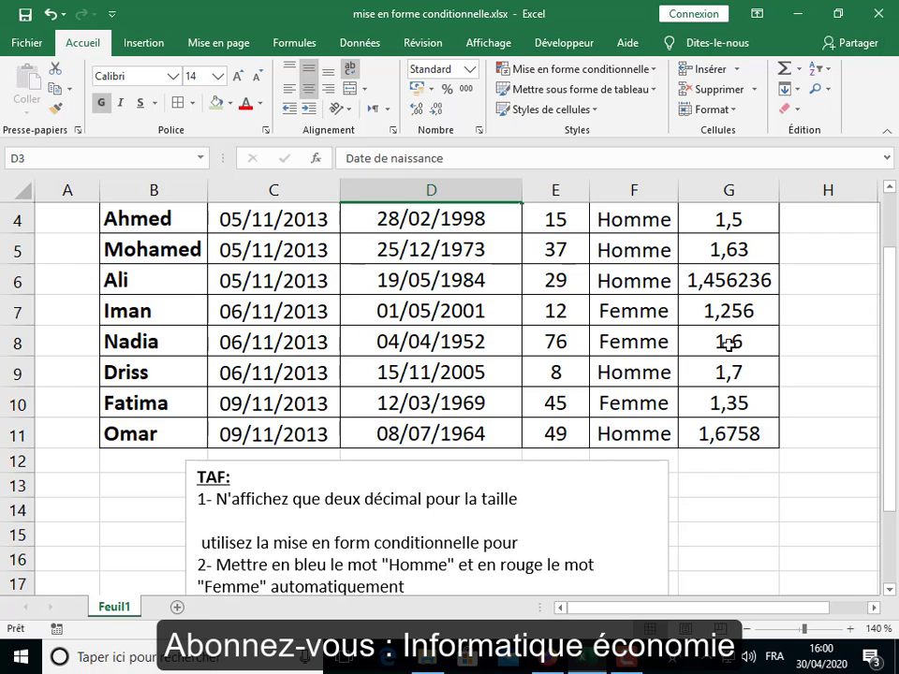
scroll(735, 412, "up", 2)
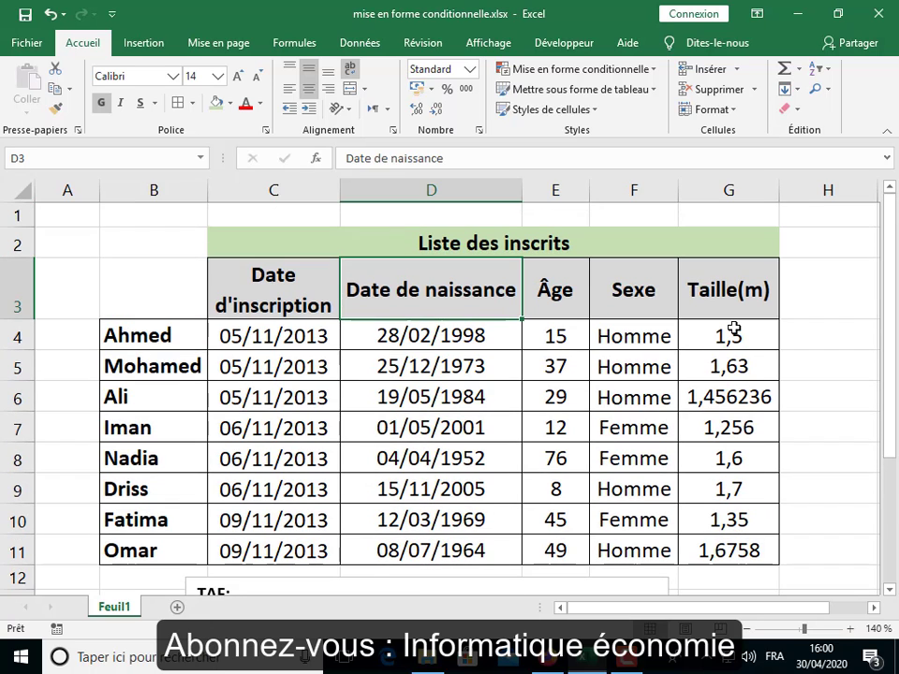
- Format the heights in G4:G11 with the Nombre category and 2 decimal places
left_click_drag(735, 339, 734, 549)
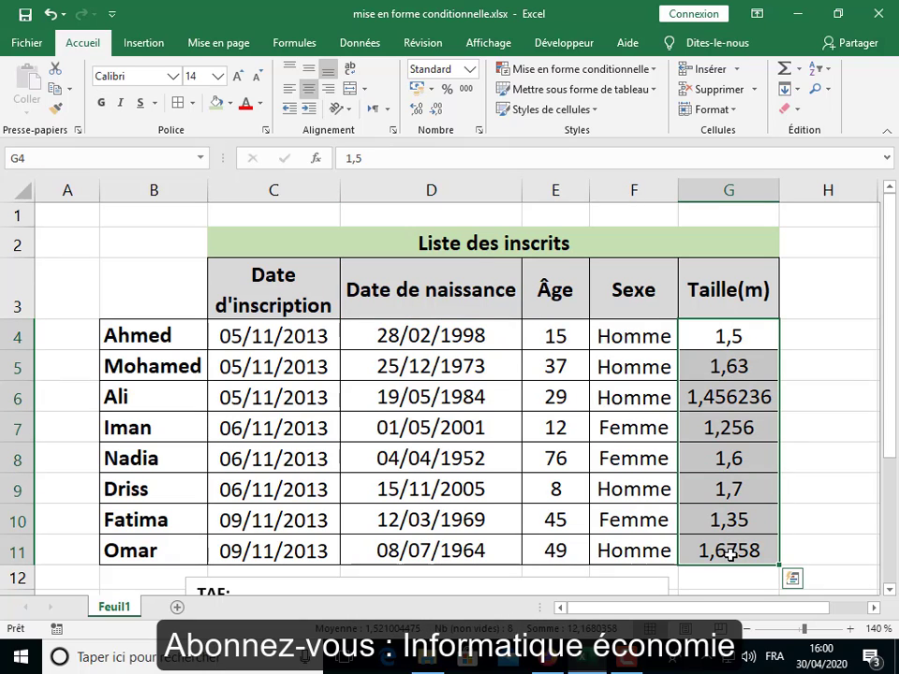
left_click(478, 134)
left_click(345, 108)
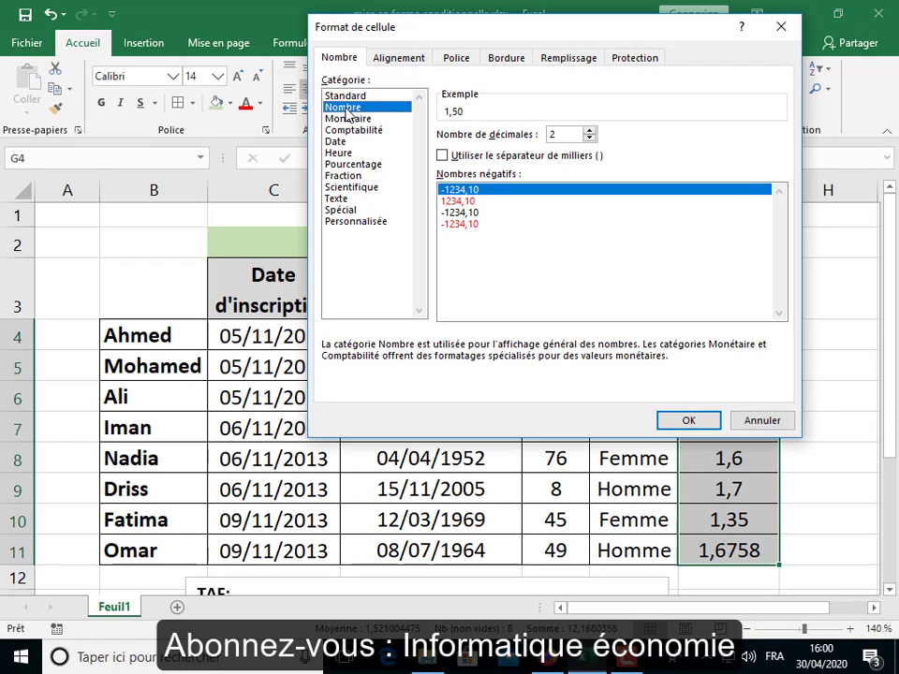
left_click(588, 132)
left_click(591, 140)
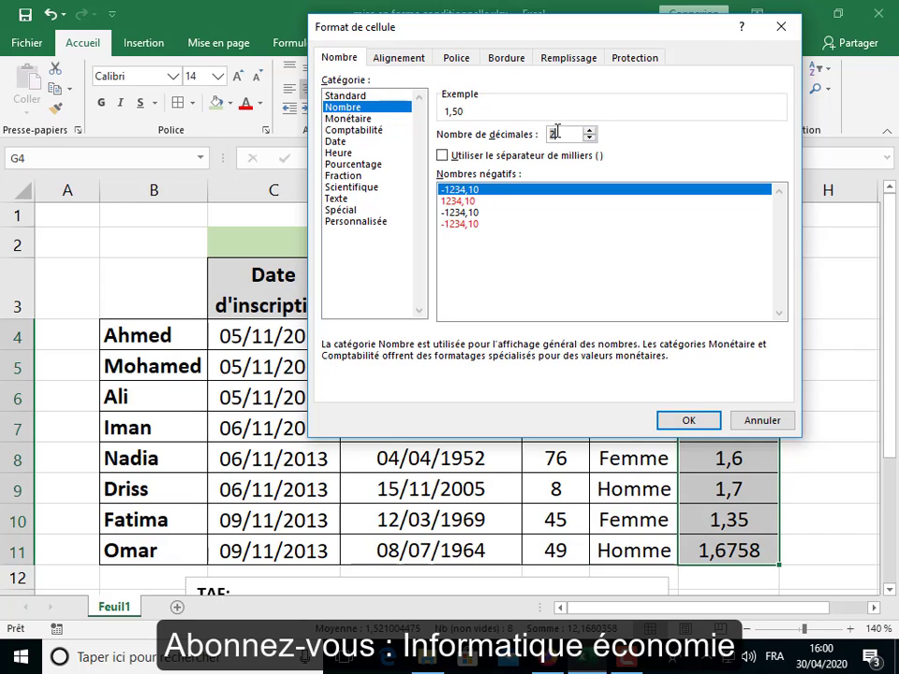
left_click(689, 421)
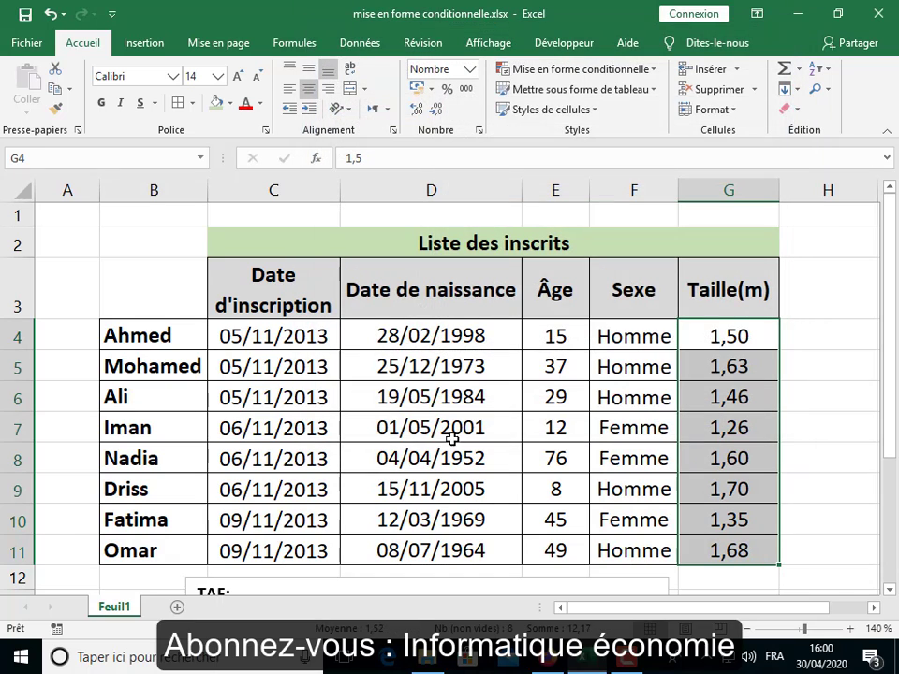
- Correct "form" to "forme" in the conditional formatting line of the task text box
scroll(382, 453, "down", 2)
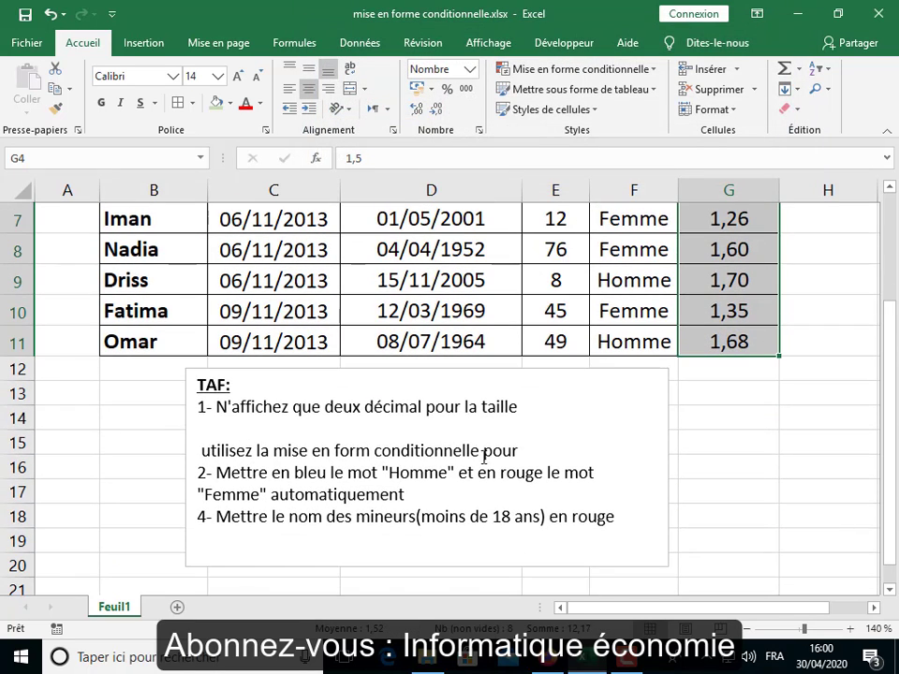
left_click(370, 453)
type("e")
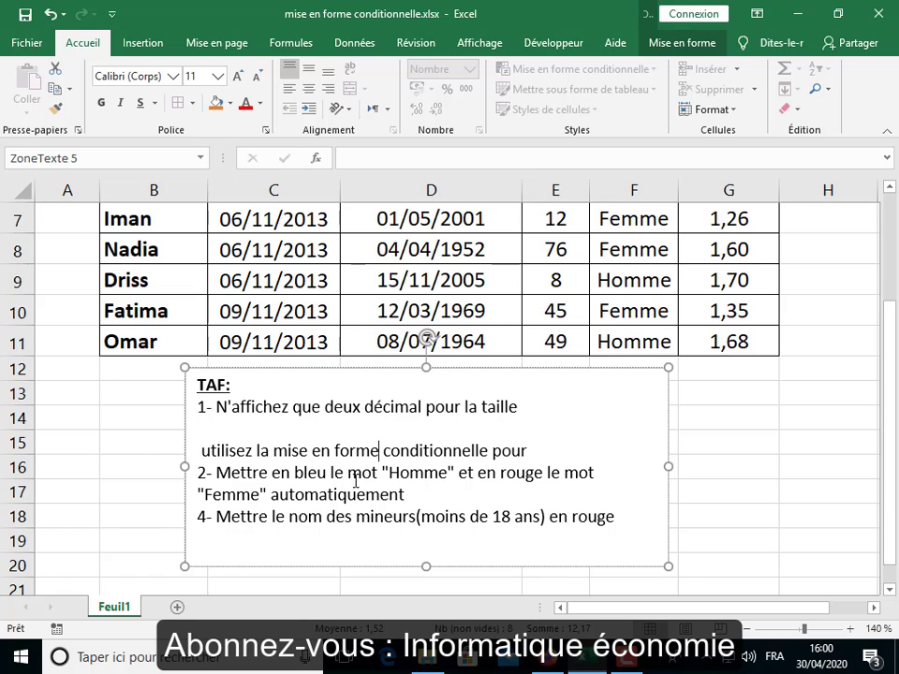
- Create a conditional formatting rule for the Sexe cells F4:F11 that targets specific text containing "Femme"
scroll(646, 347, "up", 2)
left_click_drag(631, 337, 638, 543)
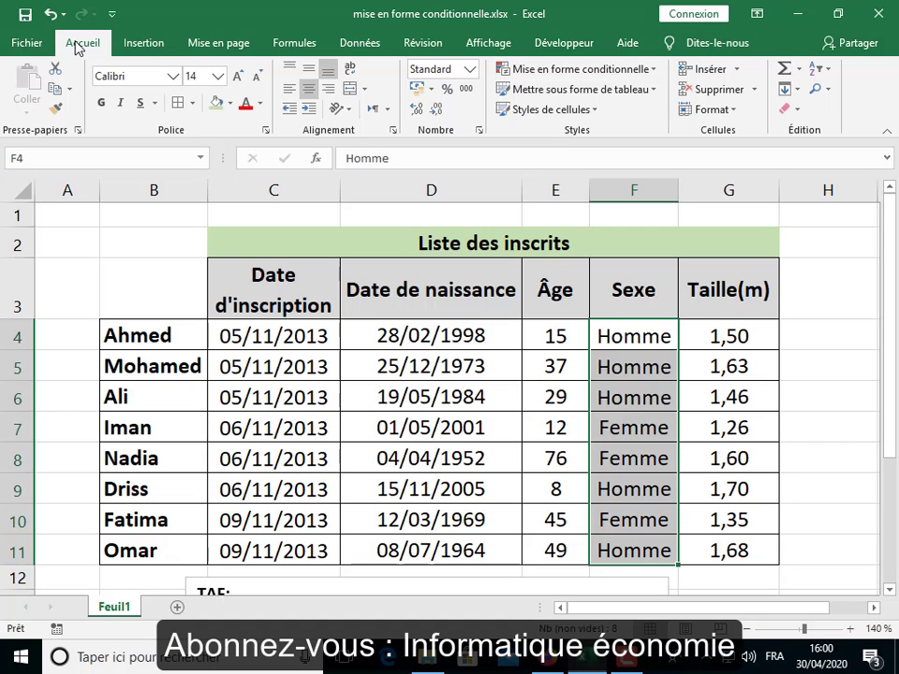
left_click(630, 75)
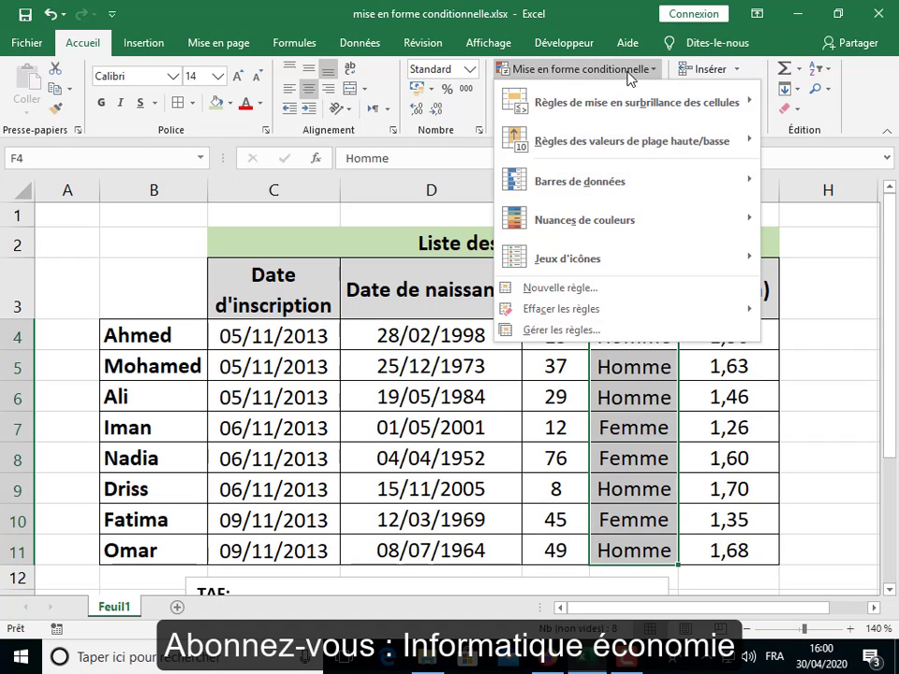
left_click(535, 289)
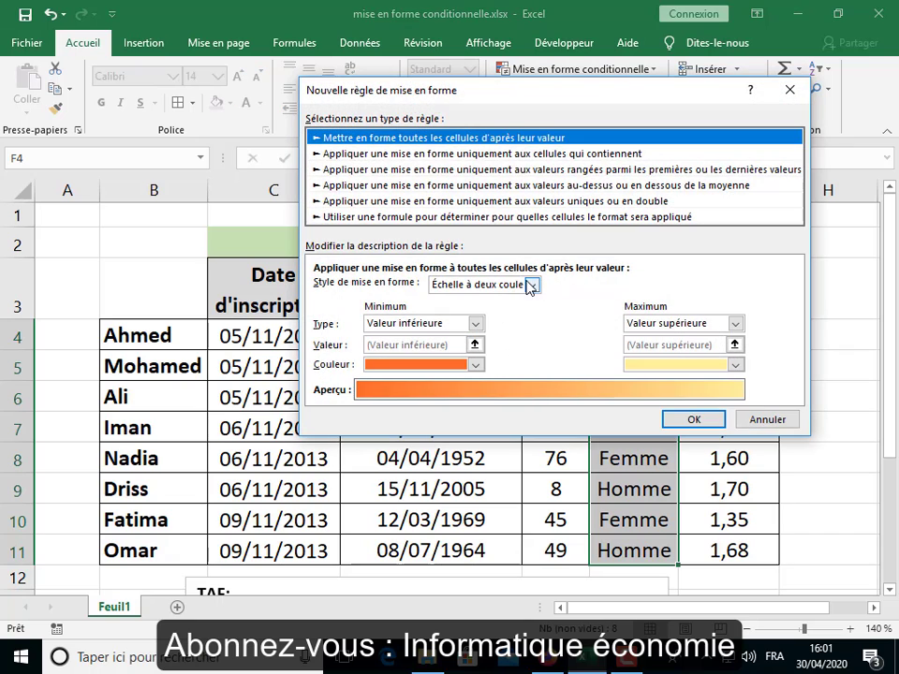
left_click(351, 155)
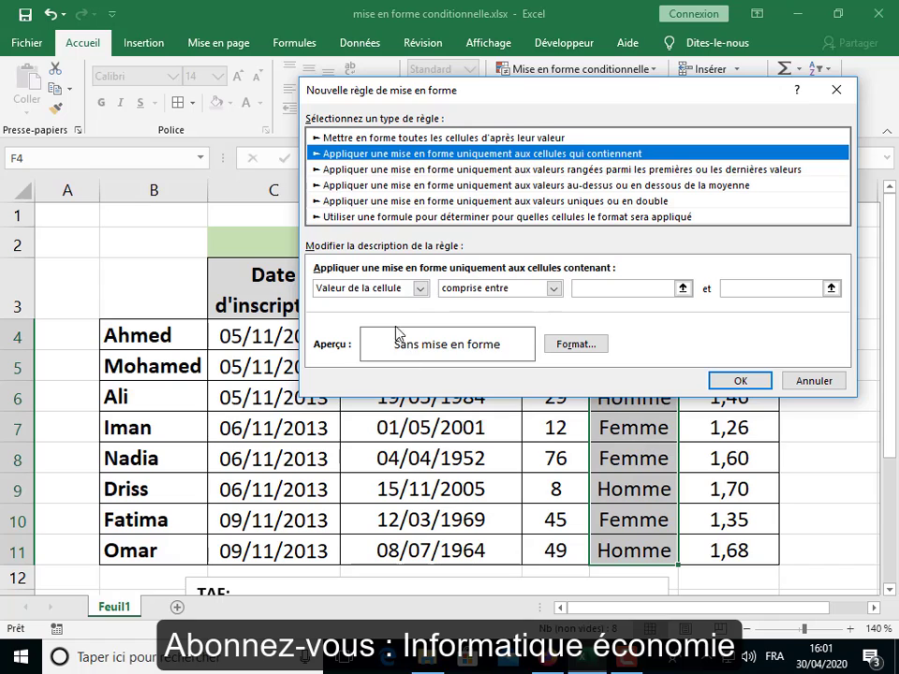
left_click(420, 288)
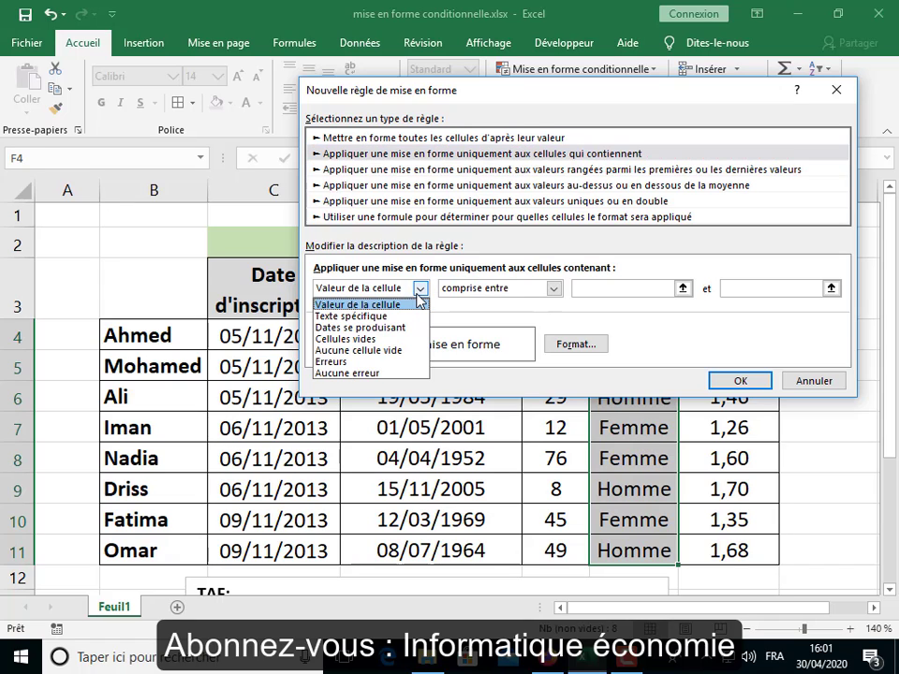
left_click(392, 317)
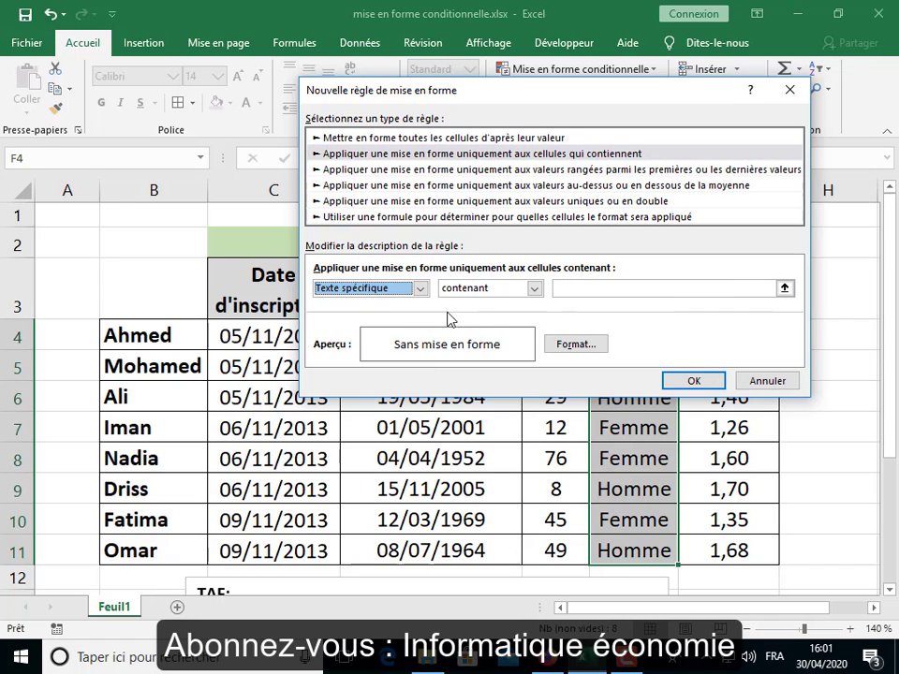
left_click(588, 290)
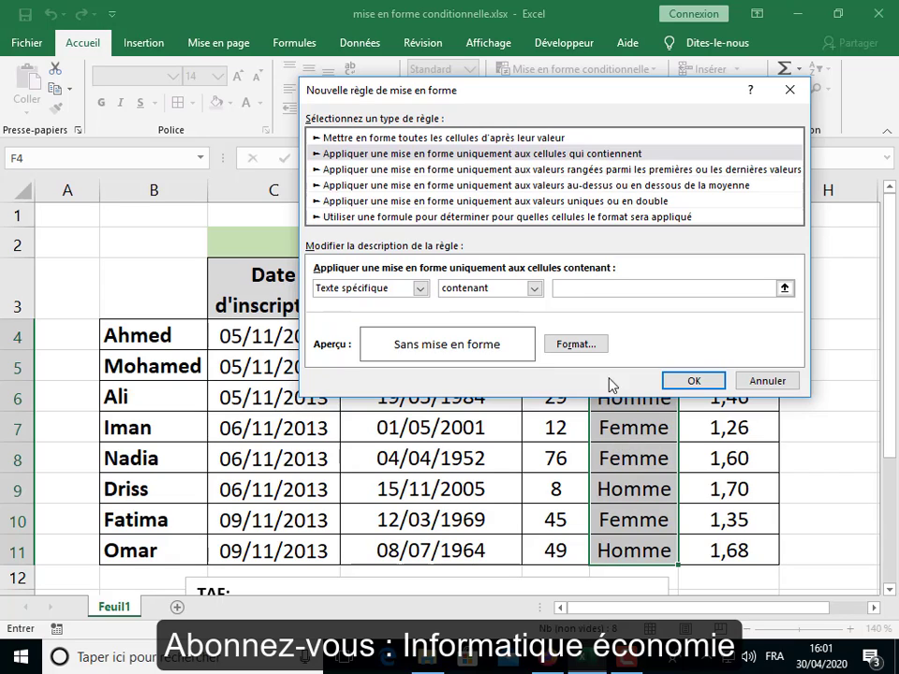
type("Femme")
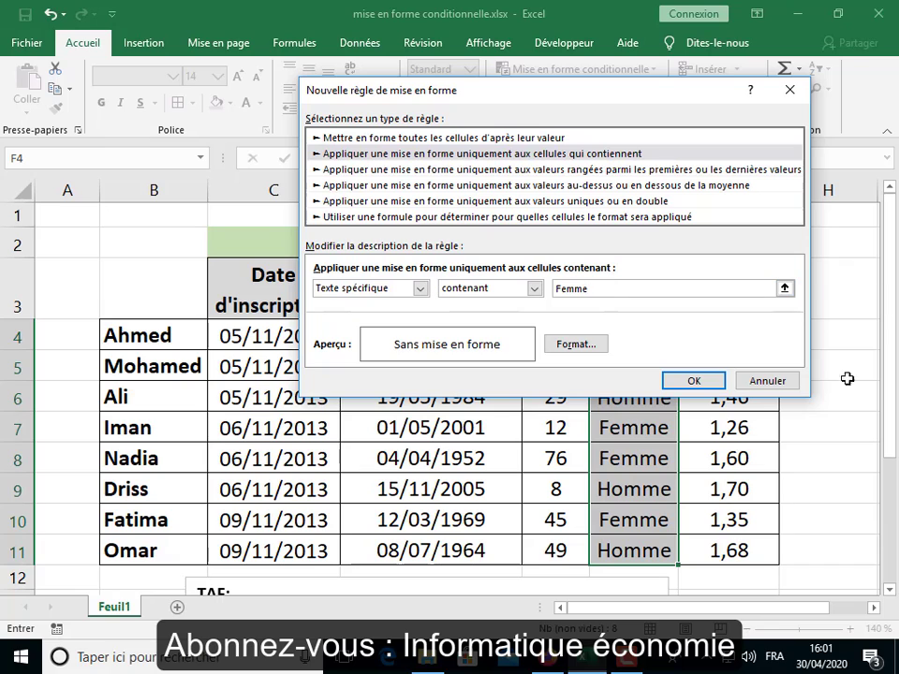
- Give the "Femme" rule a standard red font colour and apply it to the cells
left_click(575, 345)
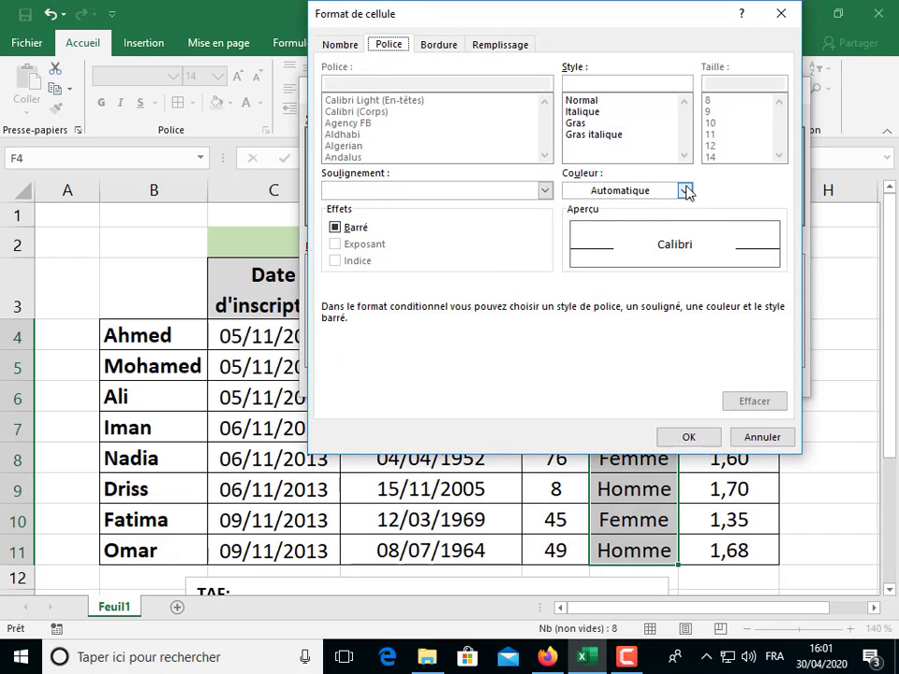
left_click(685, 190)
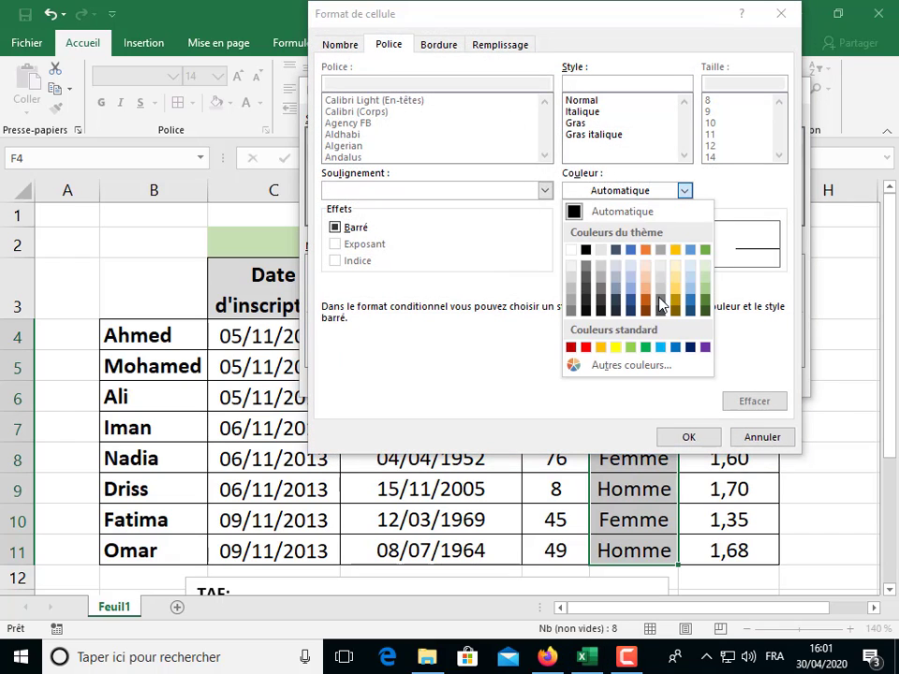
left_click(587, 349)
left_click(689, 438)
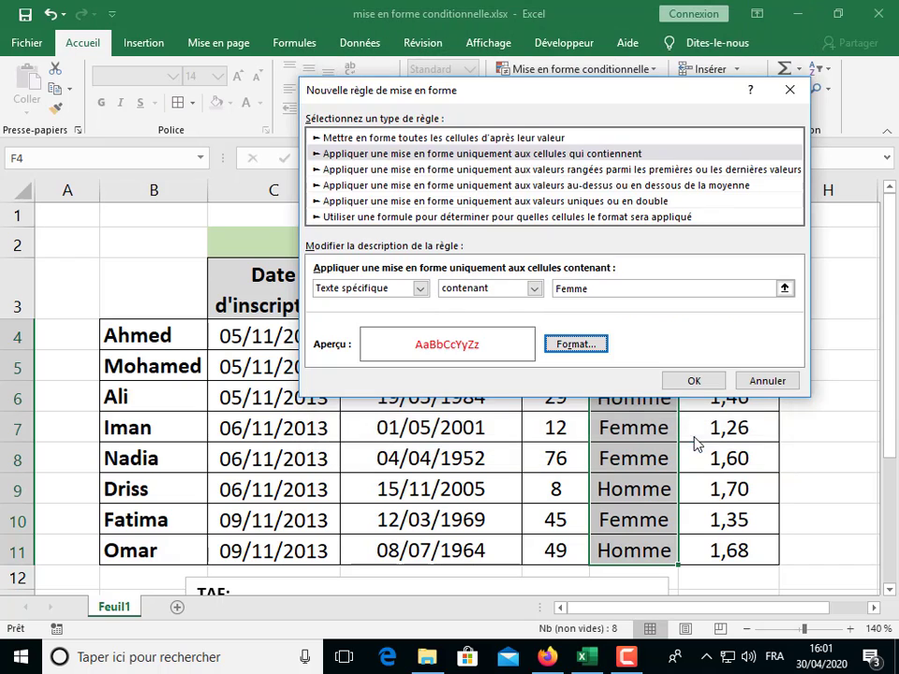
left_click(691, 379)
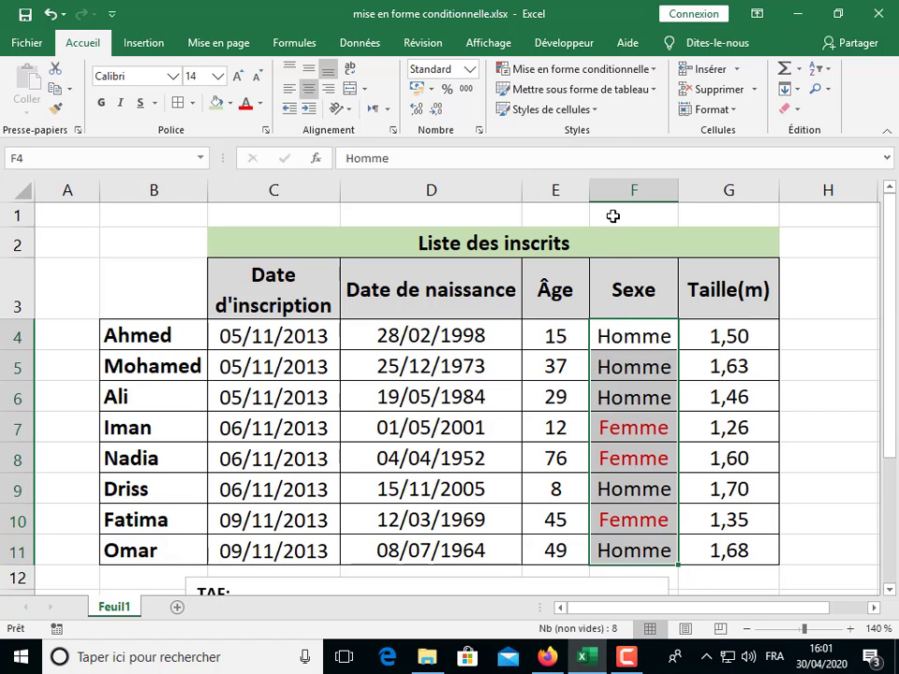
- Create a second rule on F4:F11 for cells with specific text containing "Homme"
left_click(585, 72)
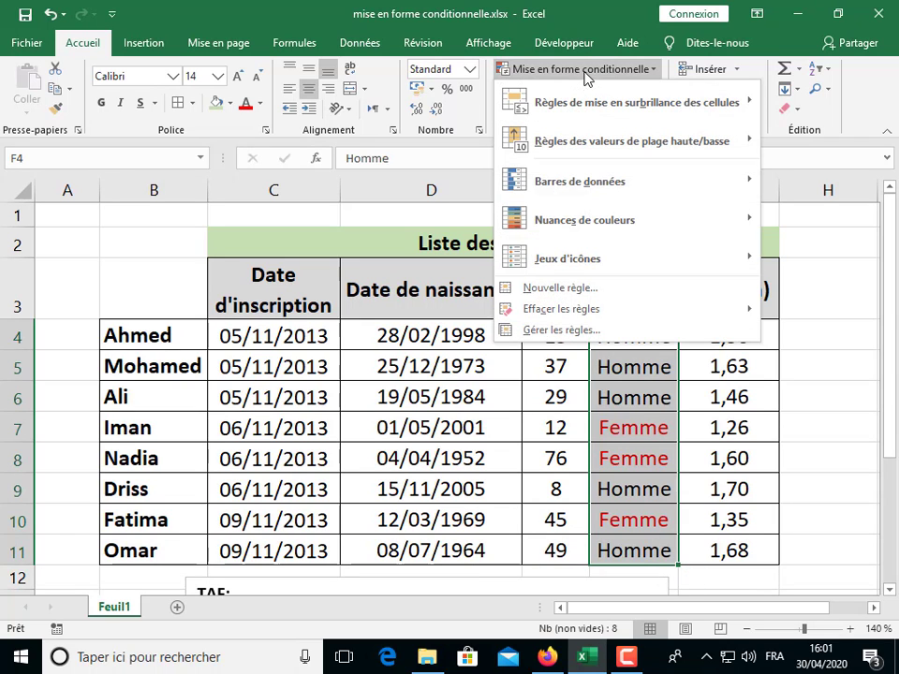
left_click(556, 290)
left_click(419, 135)
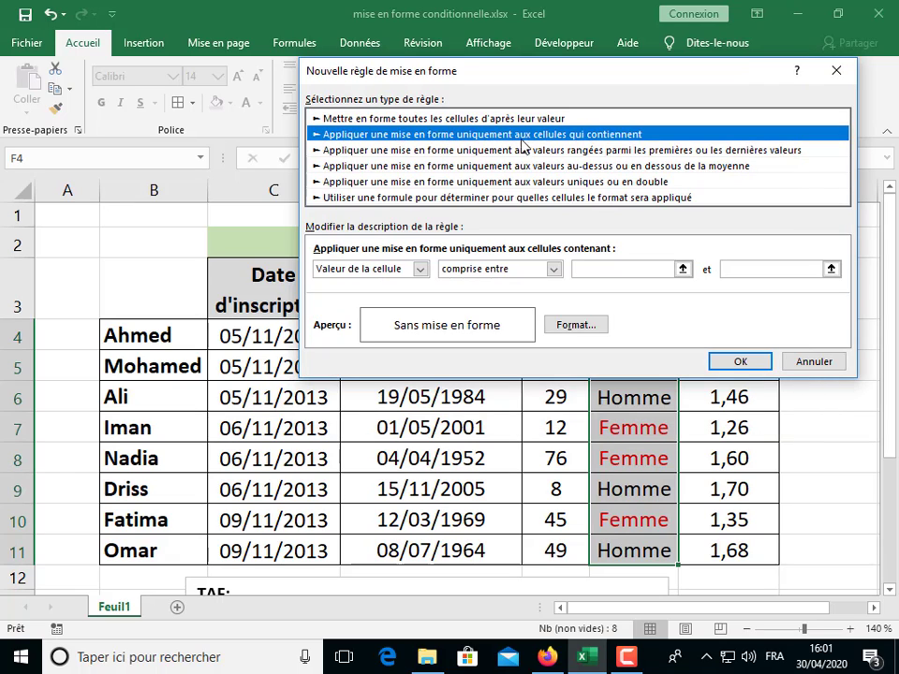
left_click(421, 269)
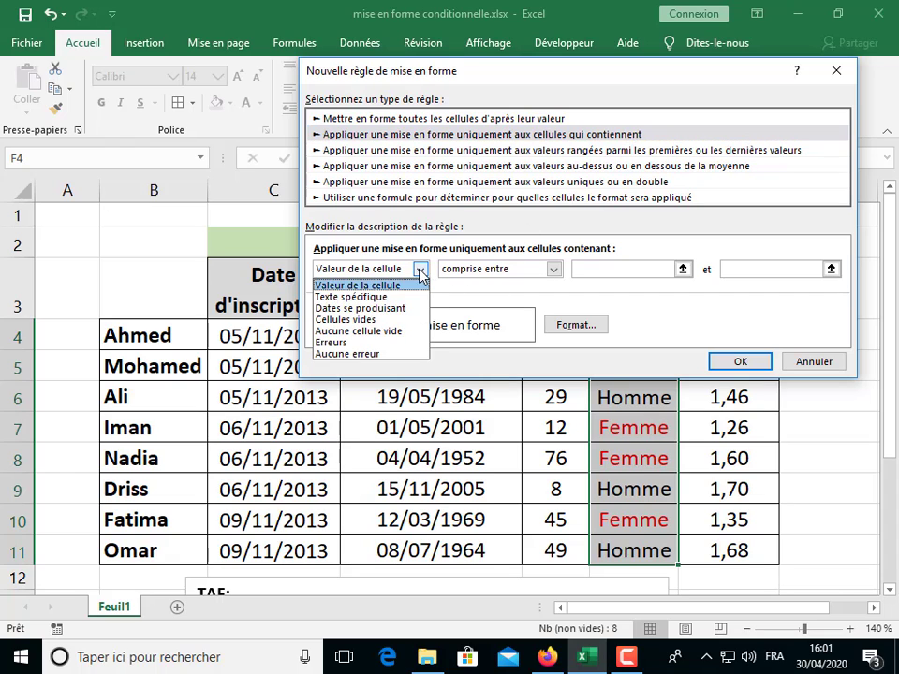
left_click(354, 297)
left_click(593, 269)
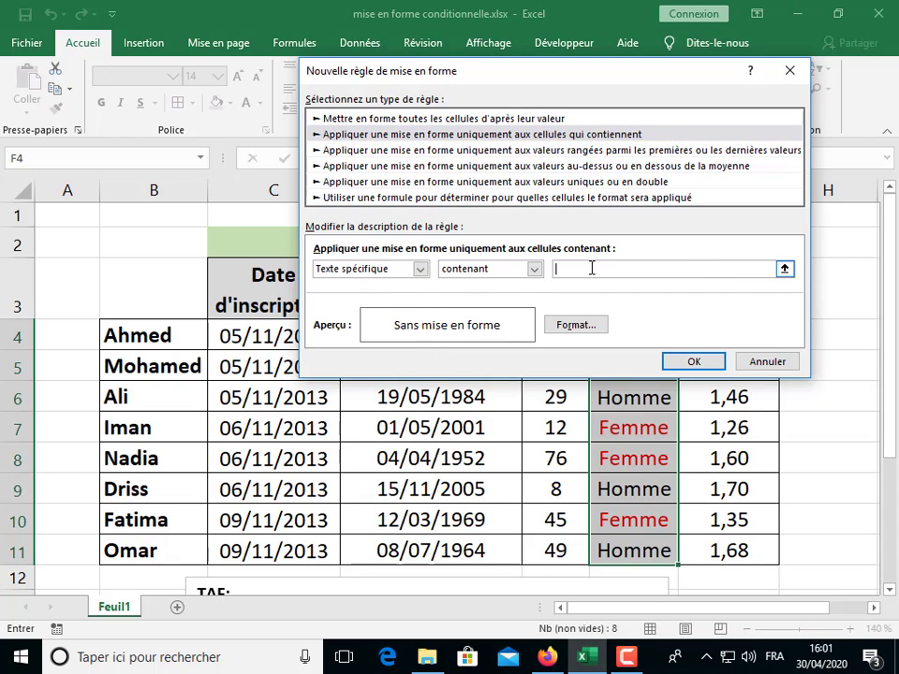
type("Homme")
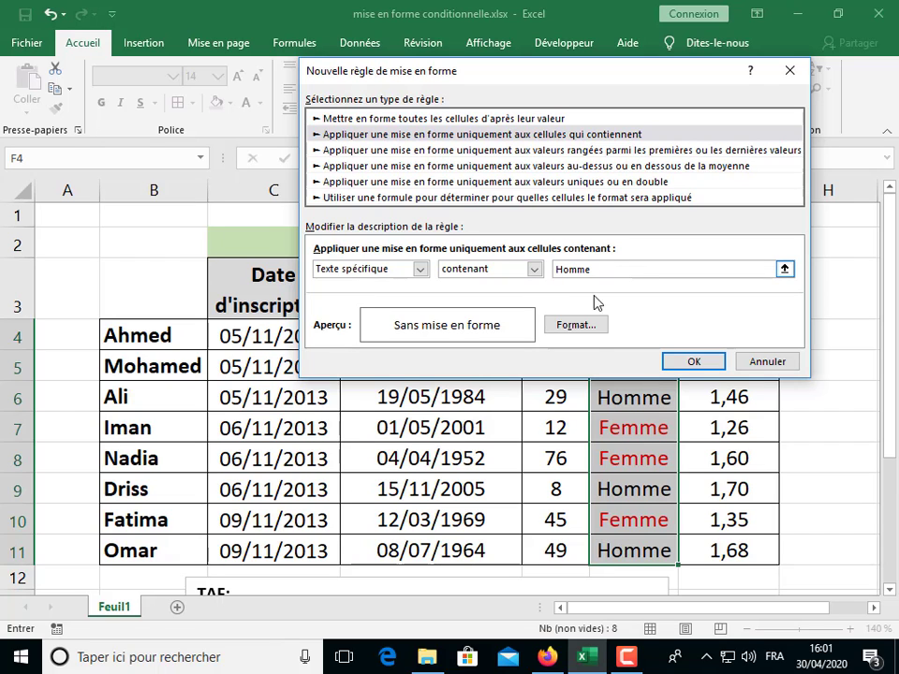
- Give the "Homme" rule a theme blue font colour and apply it to the cells
left_click(585, 330)
left_click(647, 191)
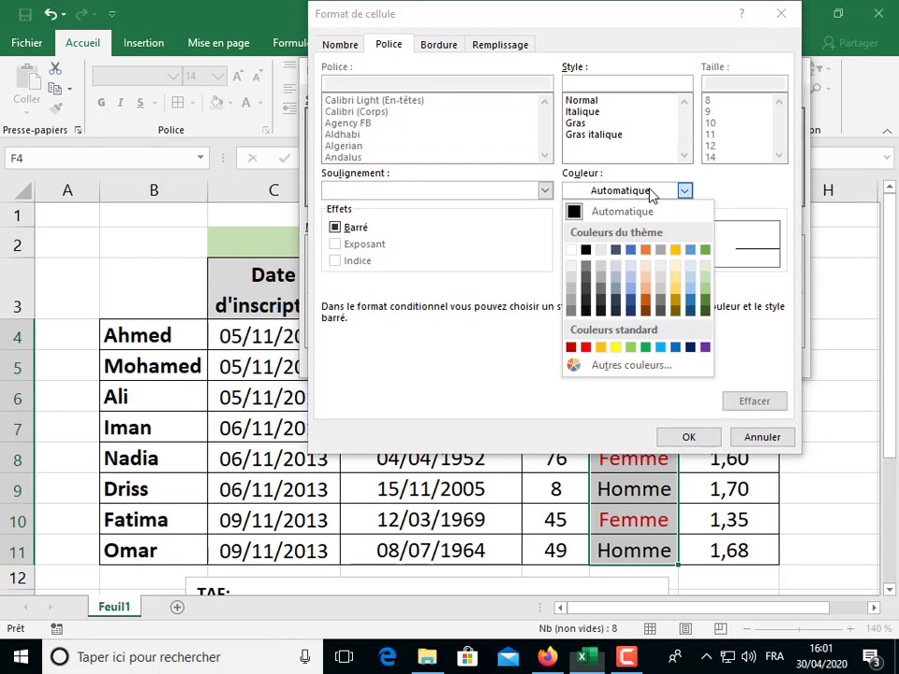
left_click(634, 250)
left_click(691, 437)
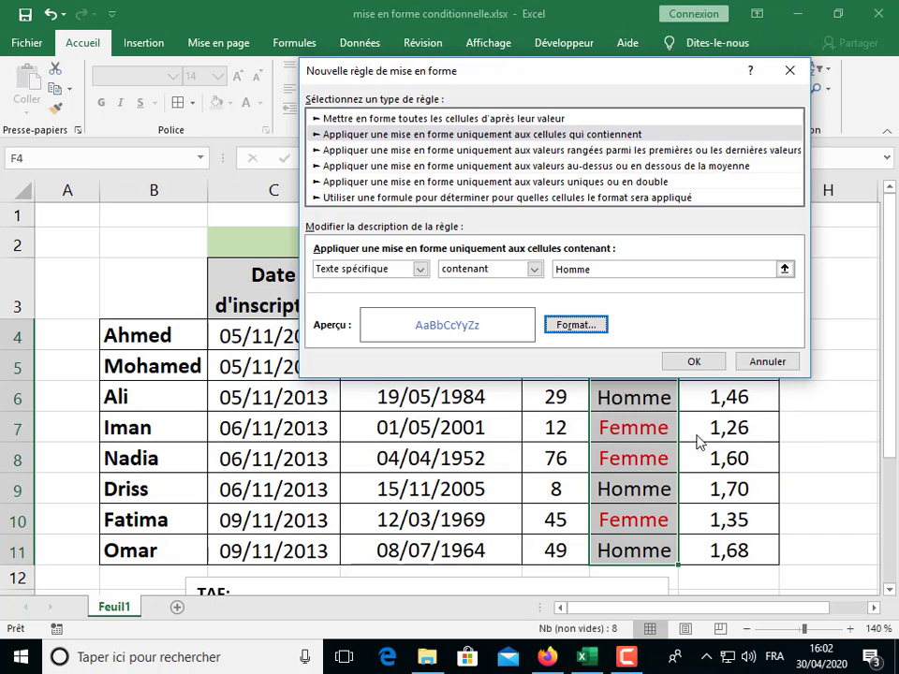
left_click(692, 361)
- Start a new conditional formatting rule for the name cells B4:B11, using the formula-based rule type
scroll(527, 426, "down", 3)
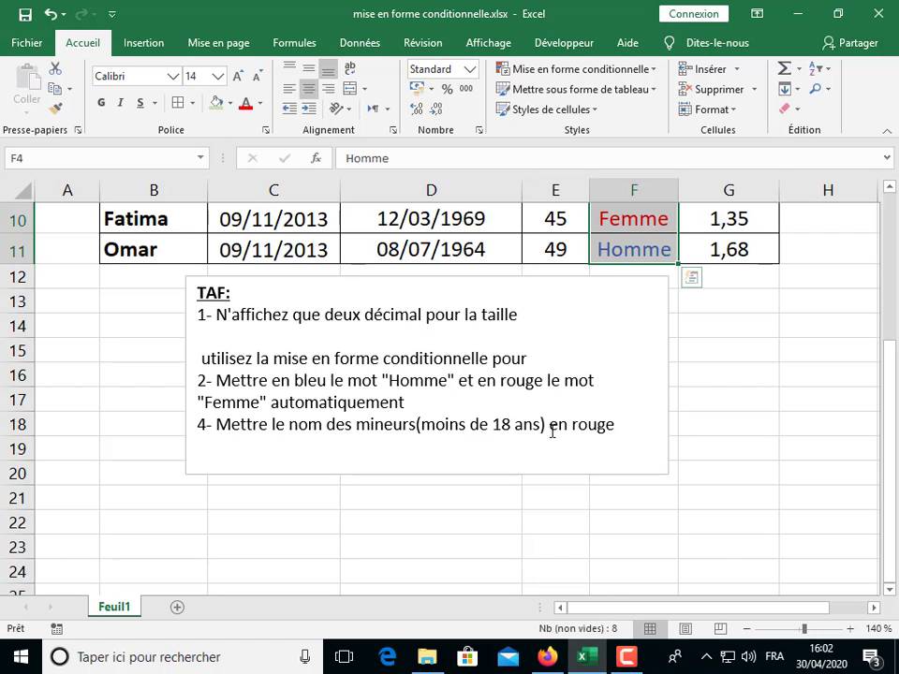
scroll(552, 421, "up", 3)
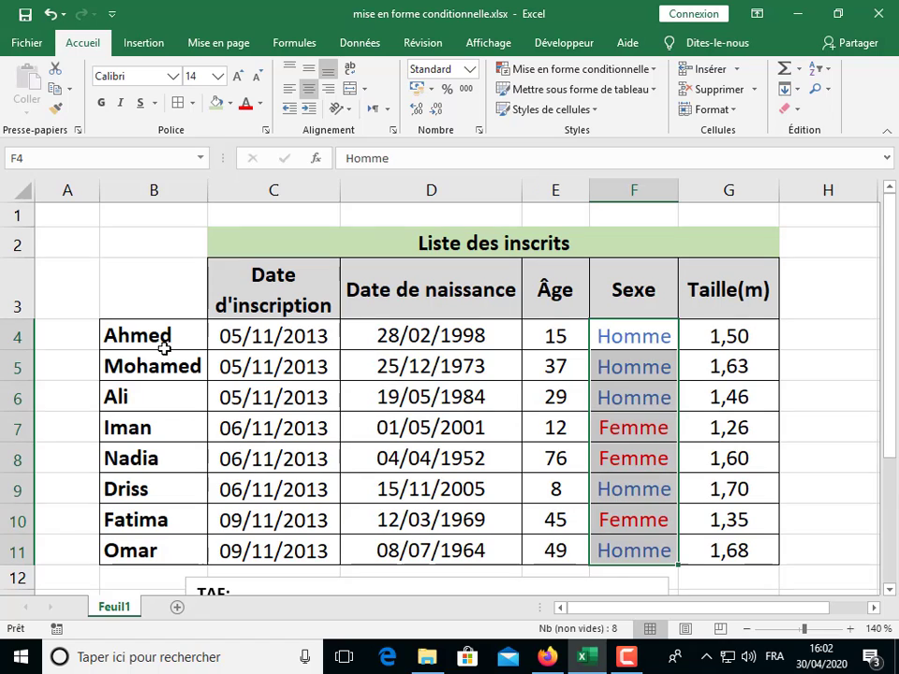
left_click(161, 335)
left_click_drag(161, 336, 177, 551)
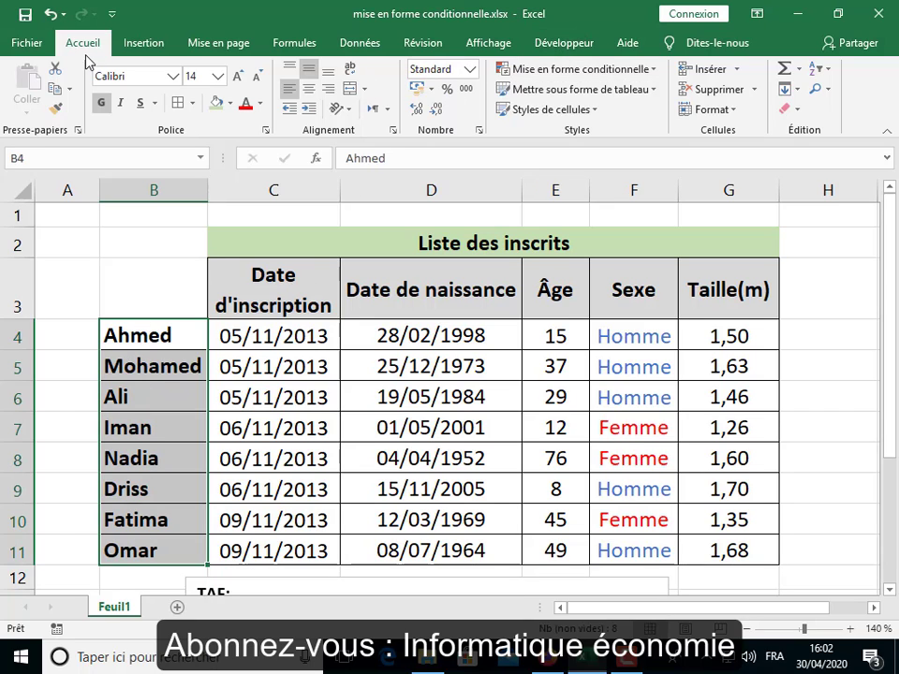
left_click(592, 71)
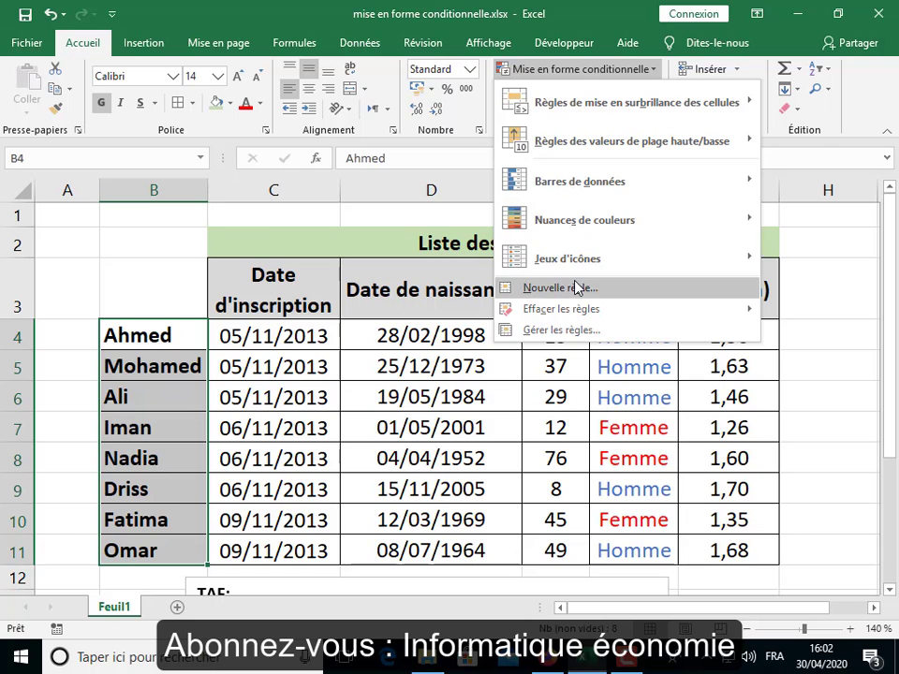
left_click(543, 288)
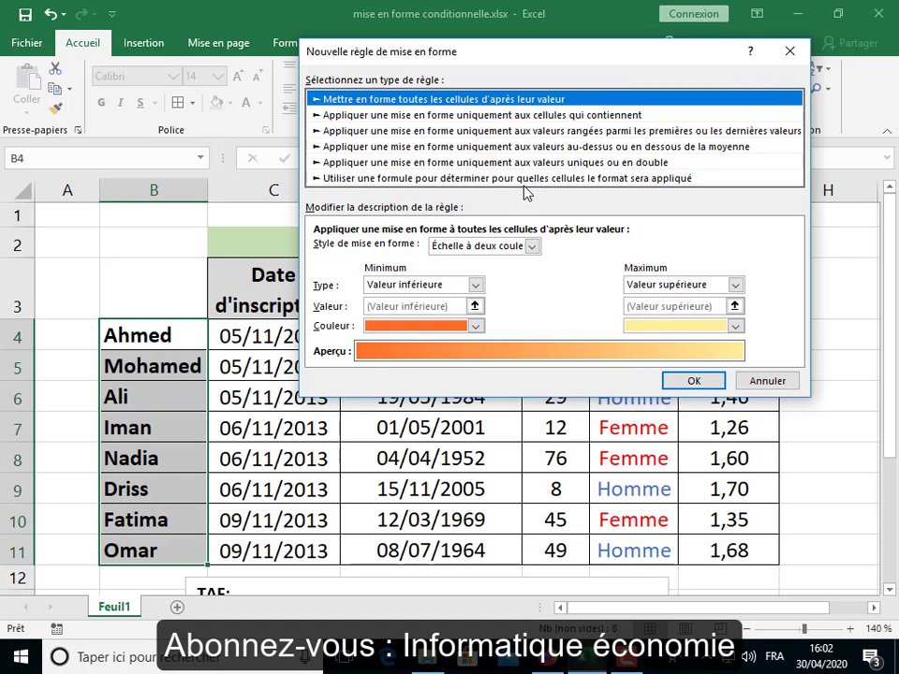
left_click(592, 181)
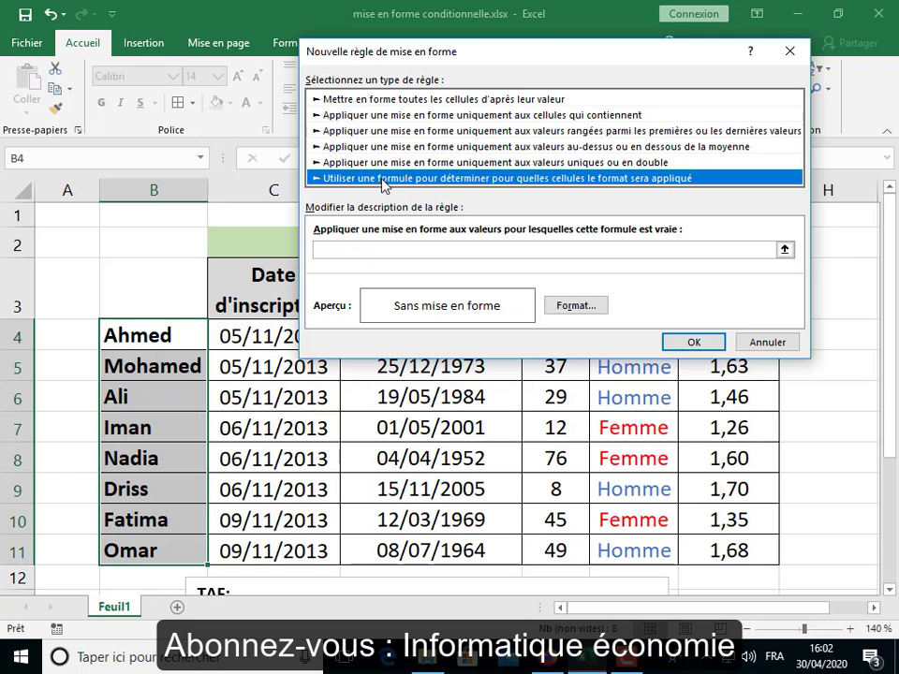
- Enter =e4<18 as the rule's formula so that it tests the ages in the Âge column
left_click(349, 247)
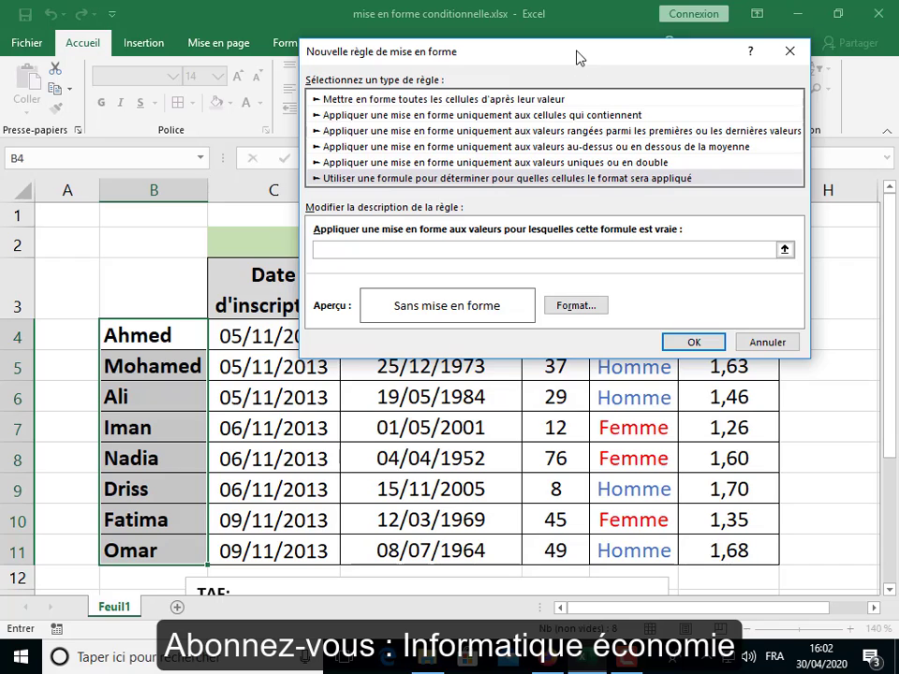
left_click_drag(577, 58, 452, 488)
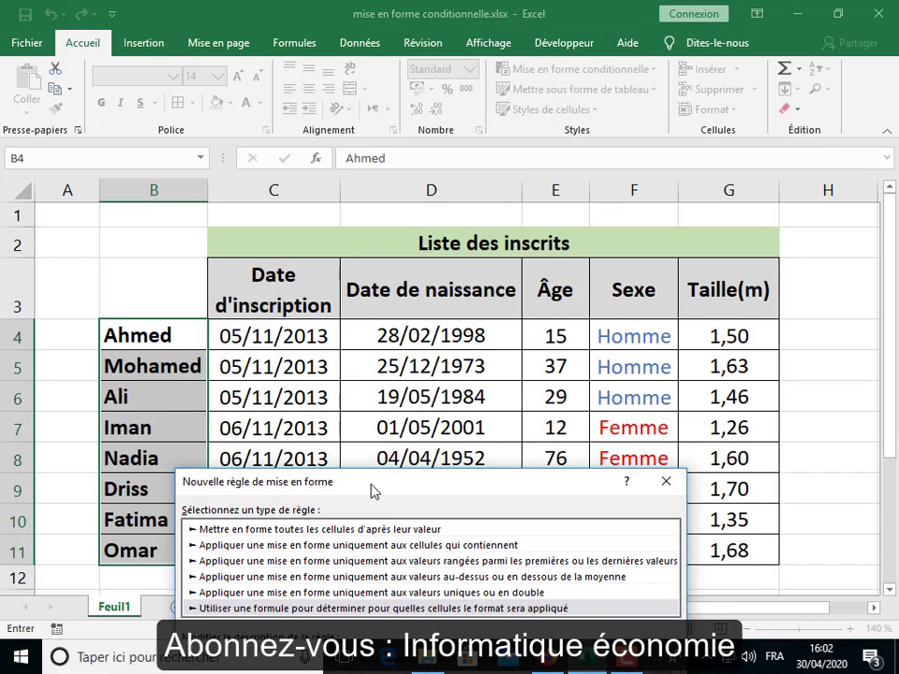
left_click_drag(372, 492, 474, 490)
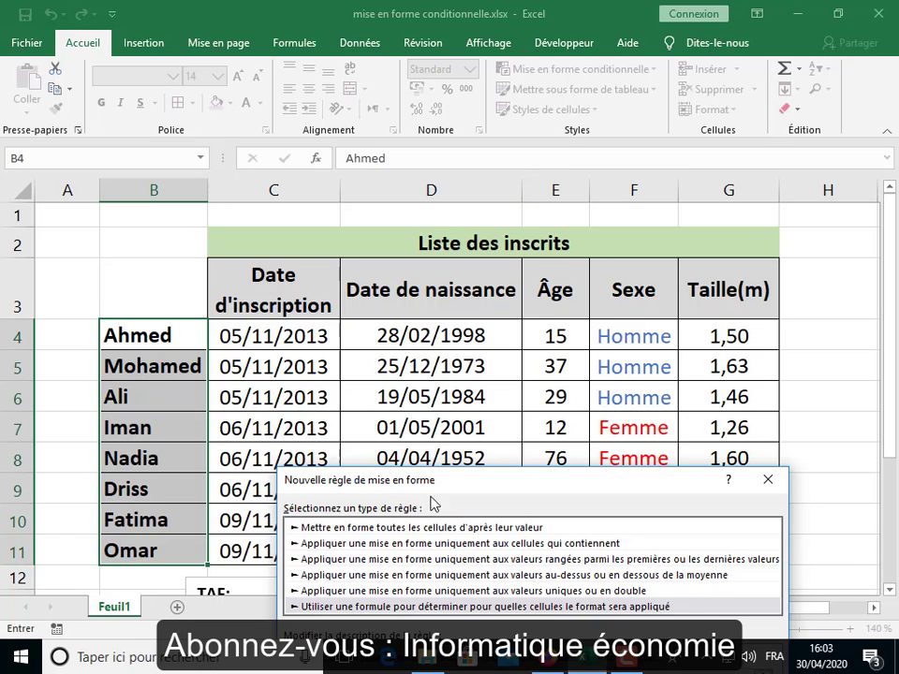
left_click_drag(465, 484, 627, 146)
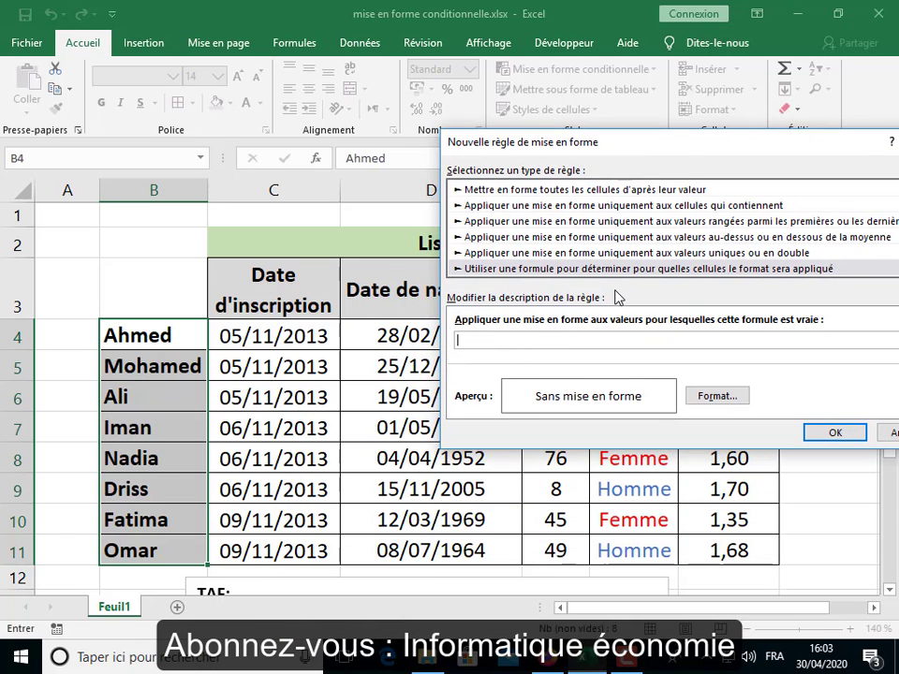
type("=e4")
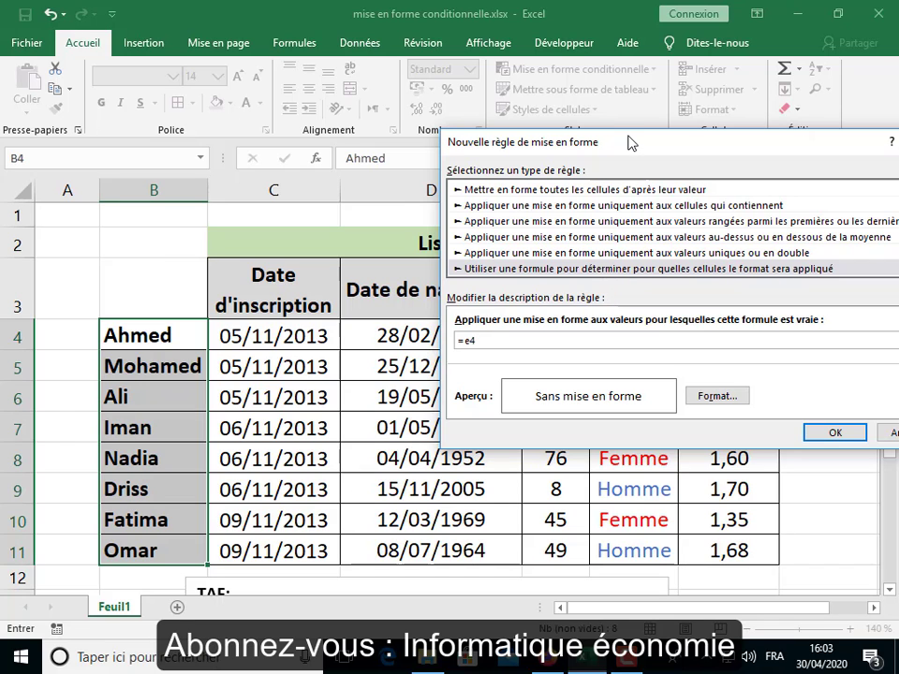
left_click_drag(631, 143, 541, 178)
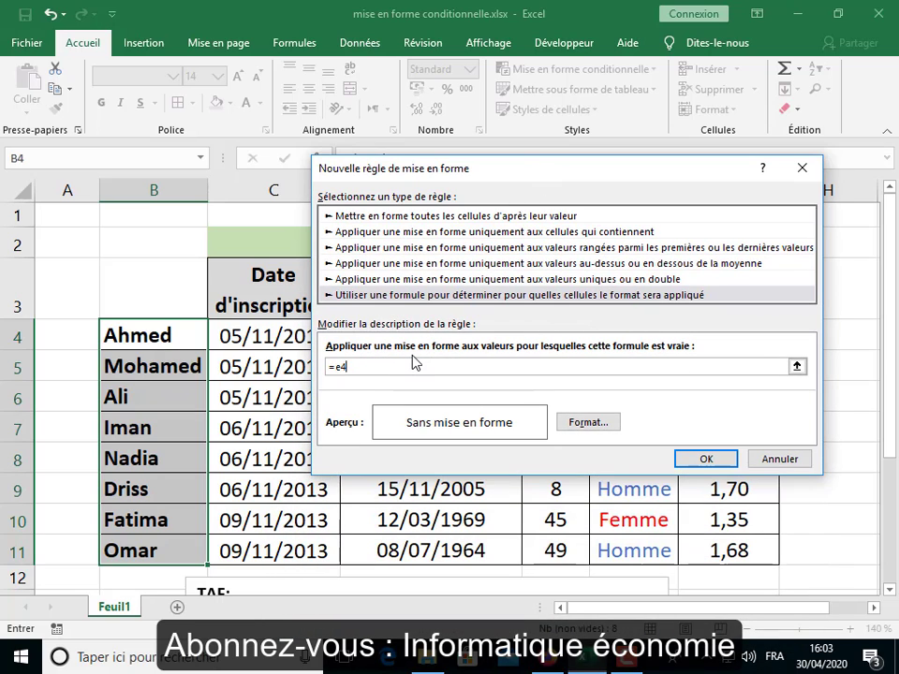
type("<18")
- Give the under-18 rule a standard red font colour in bold (Gras) and apply it to the name cells
left_click(590, 423)
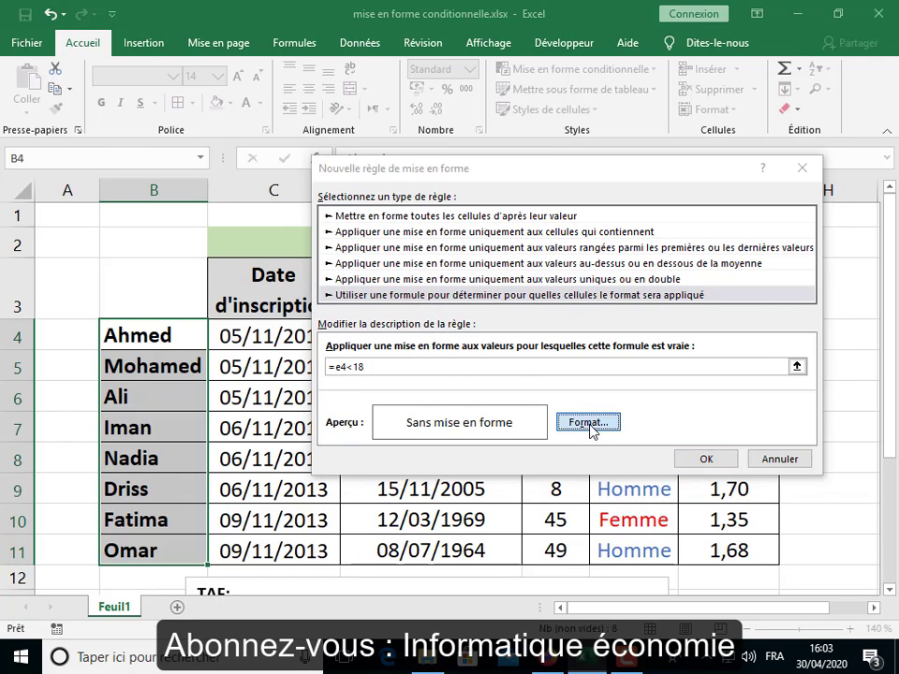
left_click(686, 192)
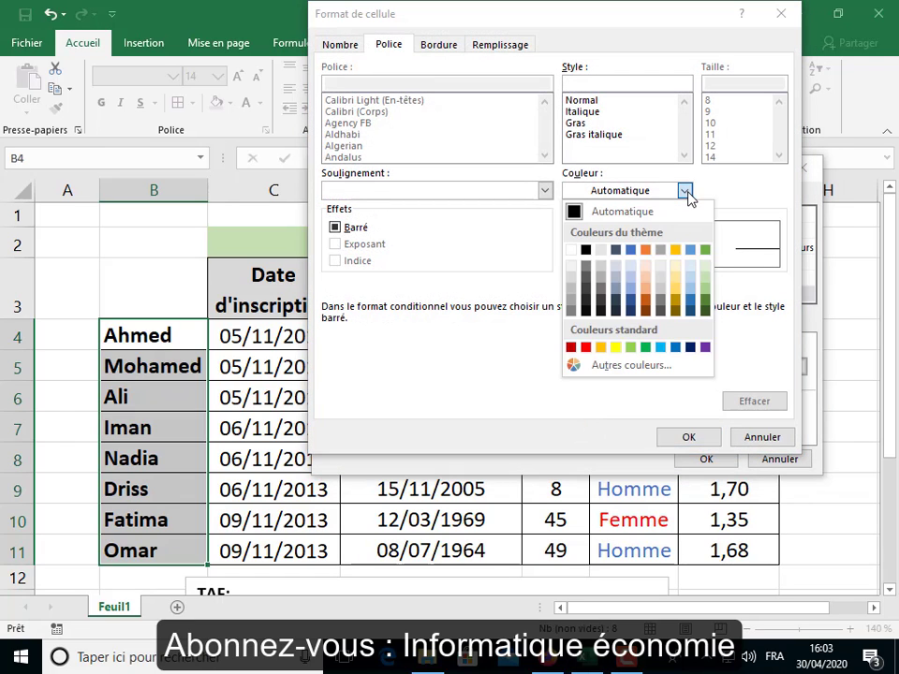
left_click(587, 347)
left_click(589, 127)
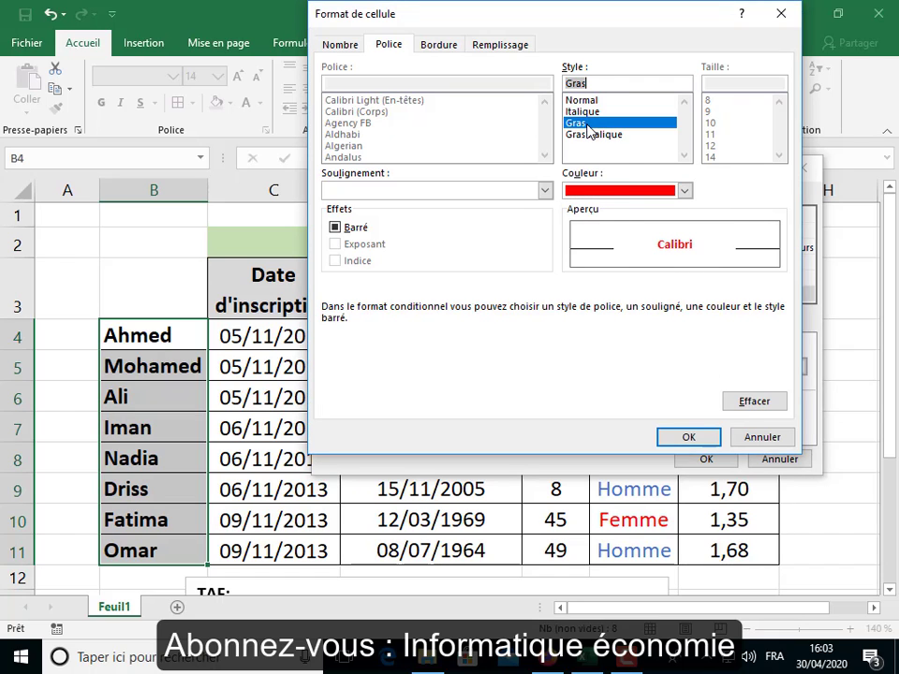
left_click(694, 444)
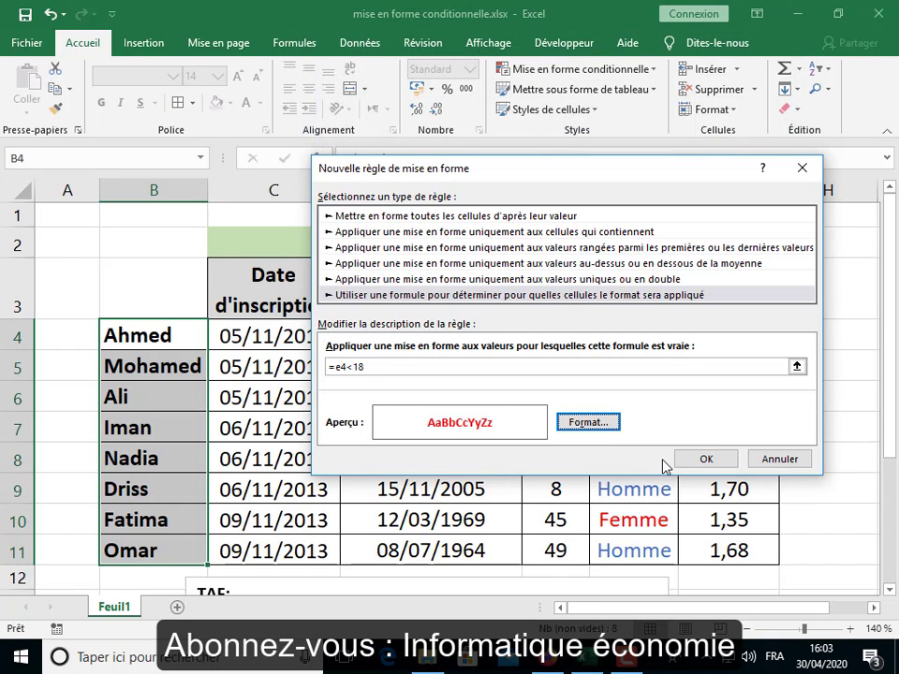
left_click(704, 459)
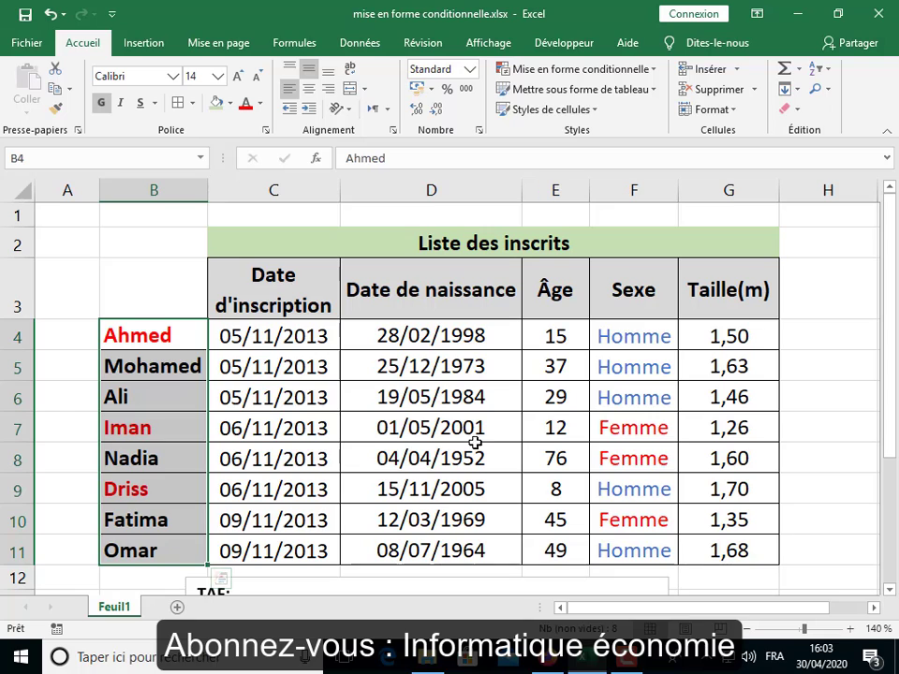
- Set the age in cell E4 to 18 to test the rule at its limit
left_click(560, 335)
type("20")
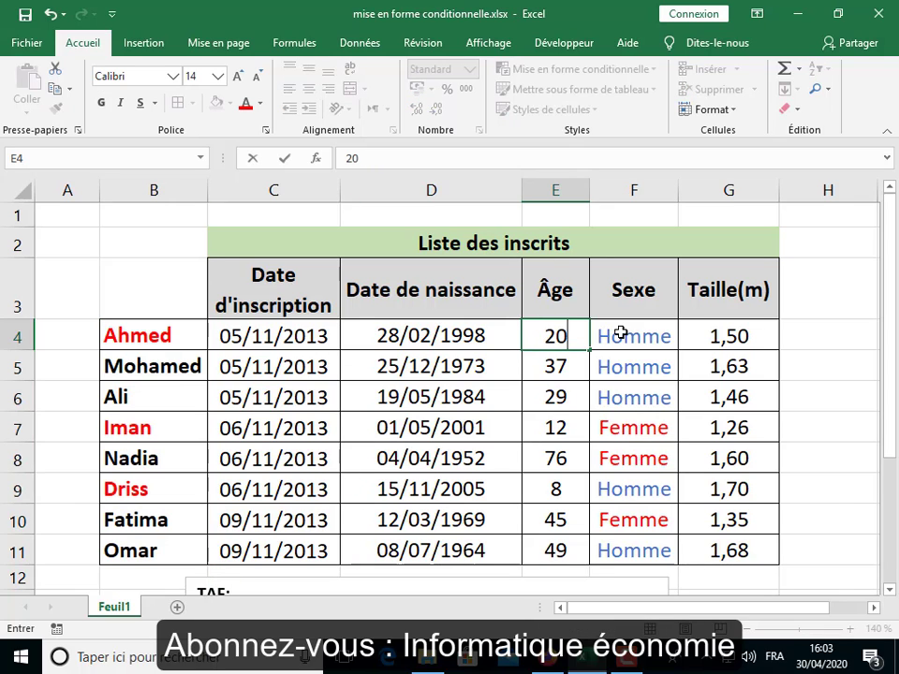
key("BackSpace")
key("BackSpace")
type("18")
left_click(568, 387)
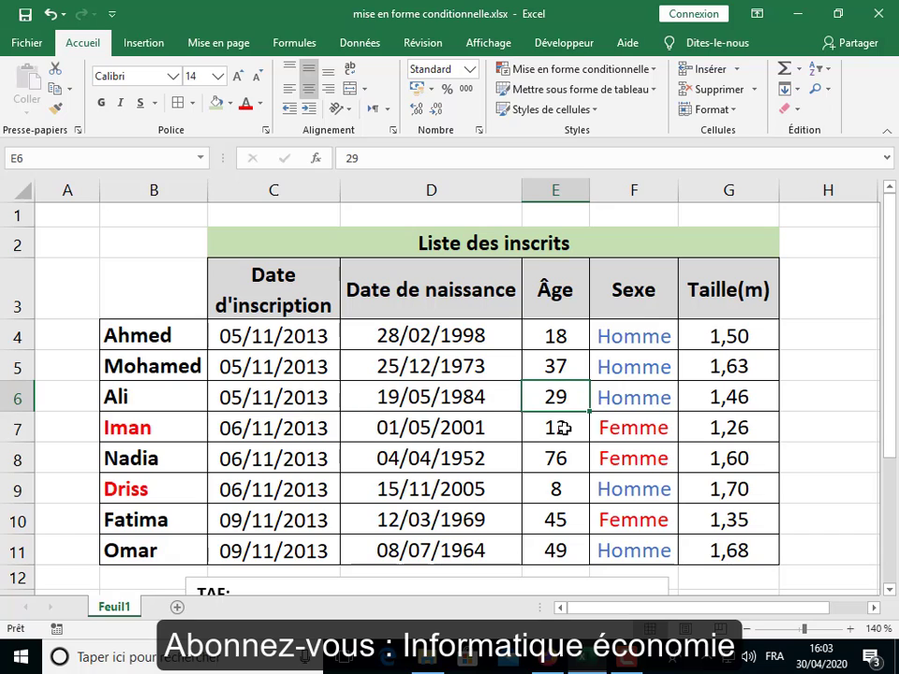
- Set the age in cell E7 to 18 to test the rule on another row
left_click(567, 427)
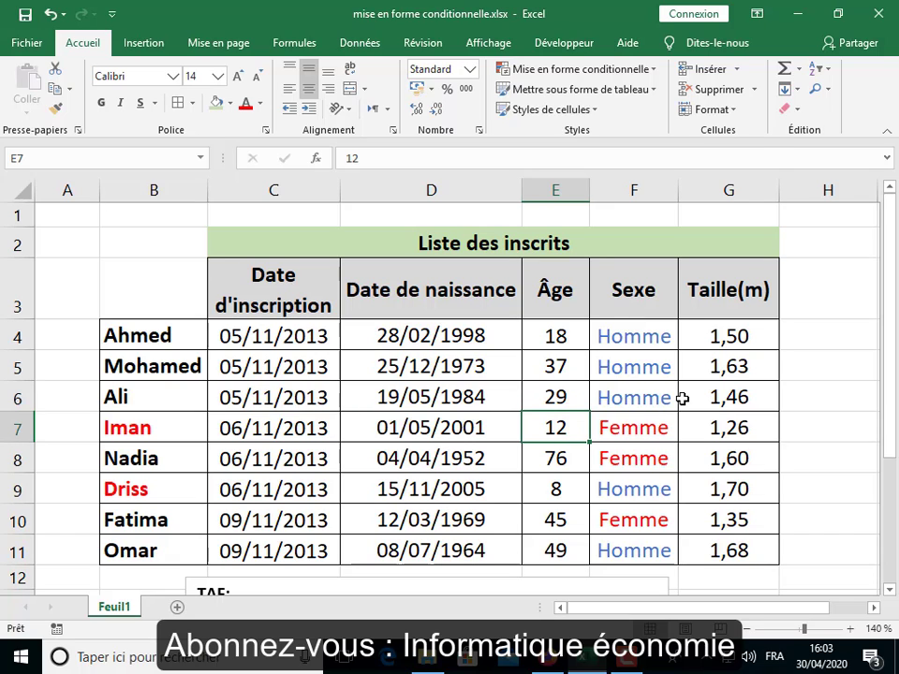
type("1")
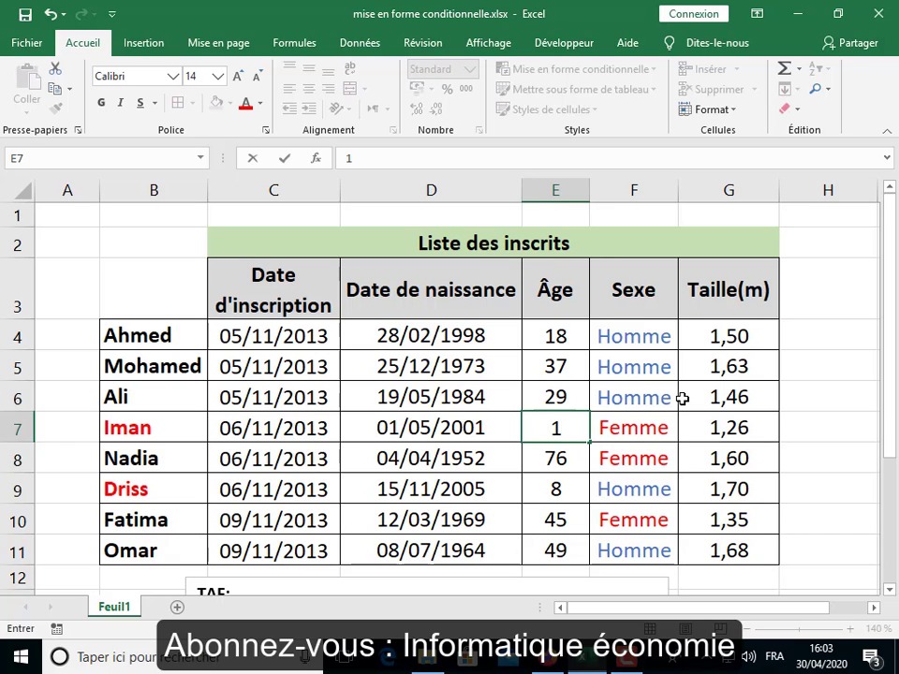
type("8")
left_click(576, 500)
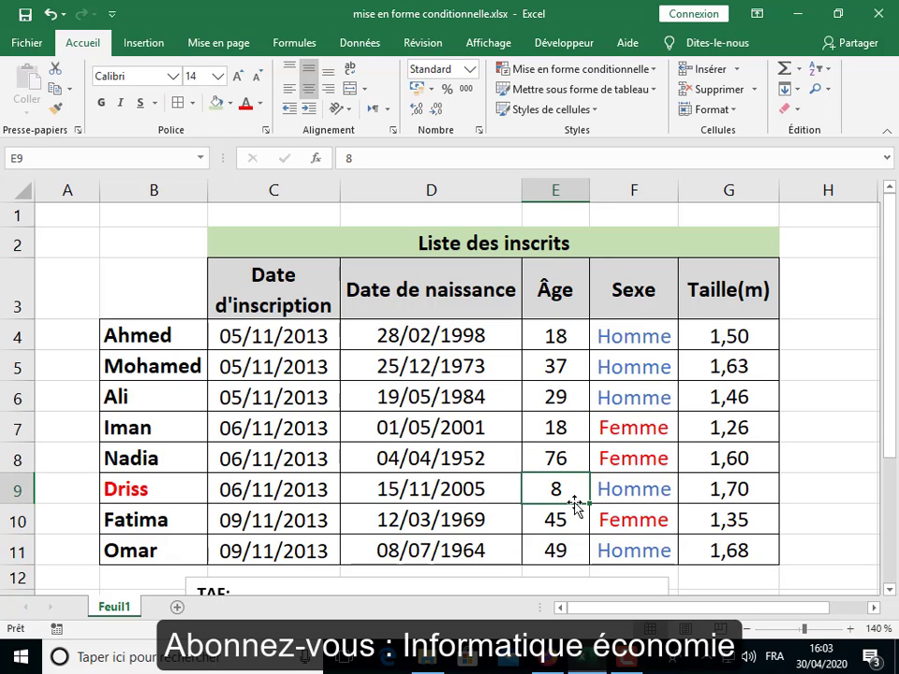
- Change the age in cell E7 back to 12
left_click(571, 426)
type("12")
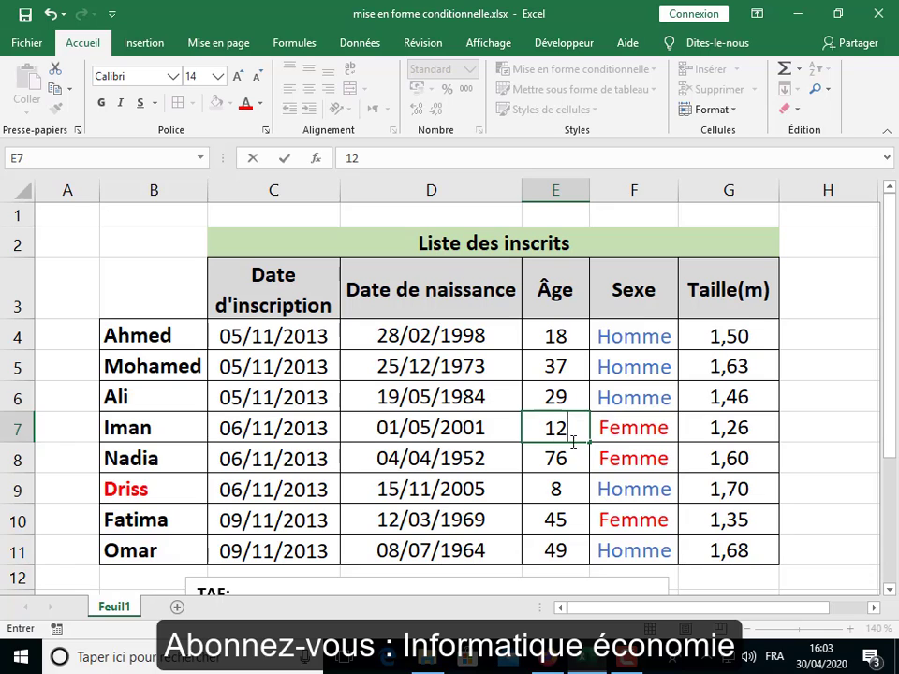
left_click(525, 469)
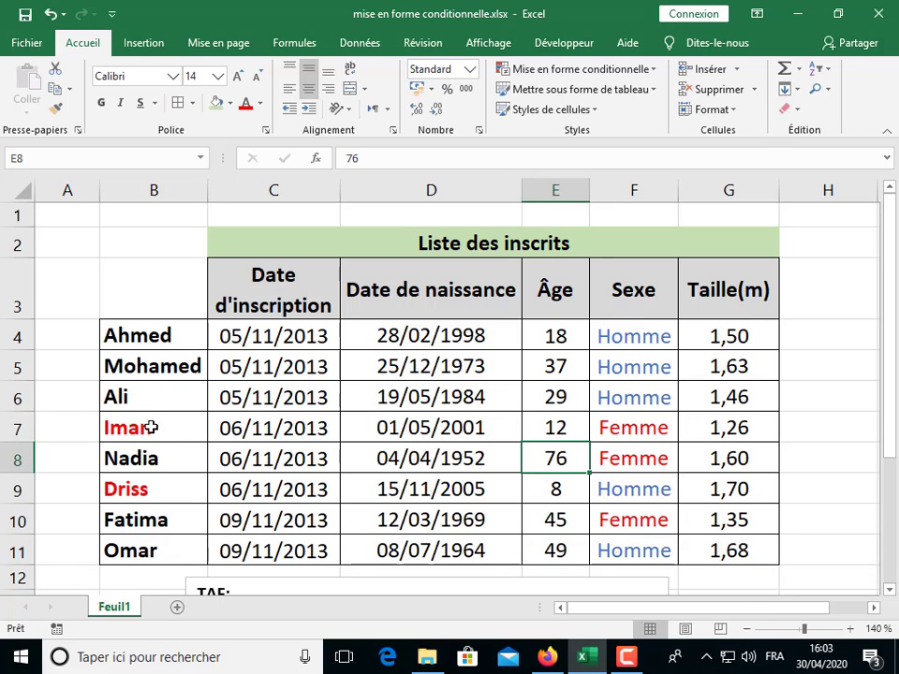
- Set the age in cell E6 to 12 to test the rule with a minor's age
left_click(558, 394)
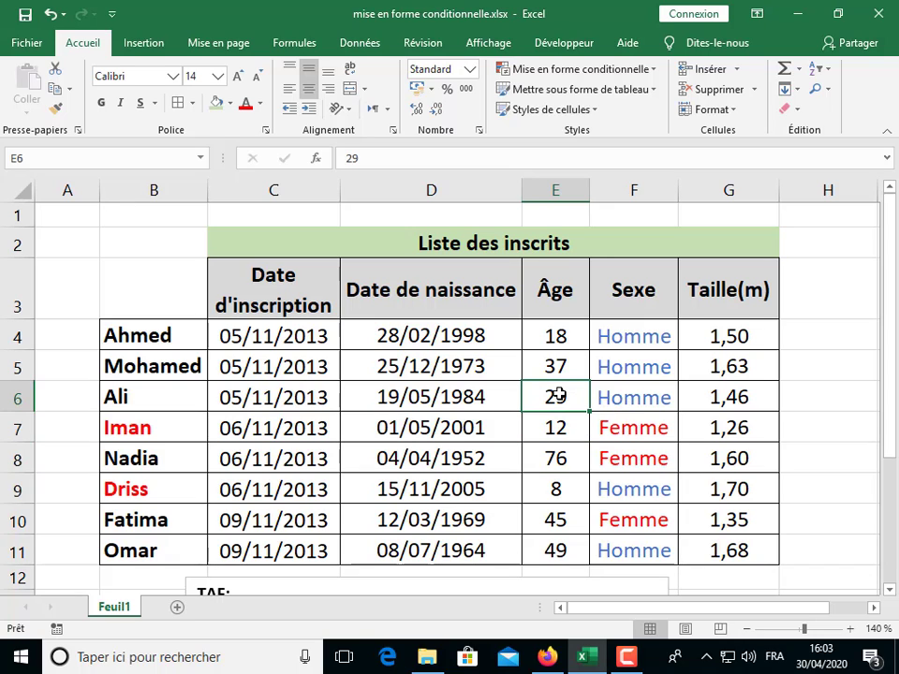
type("12")
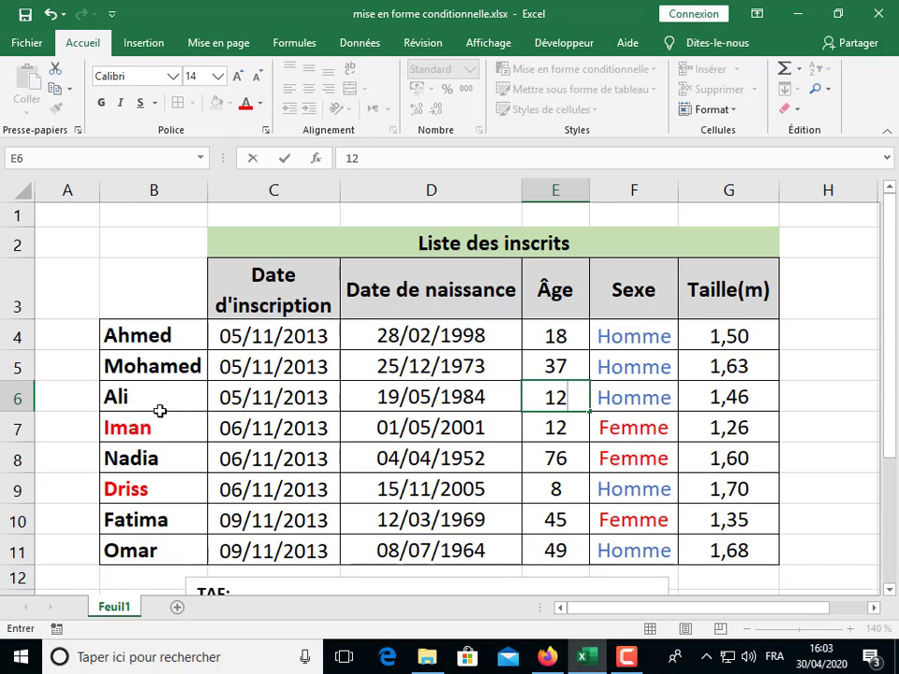
left_click(305, 448)
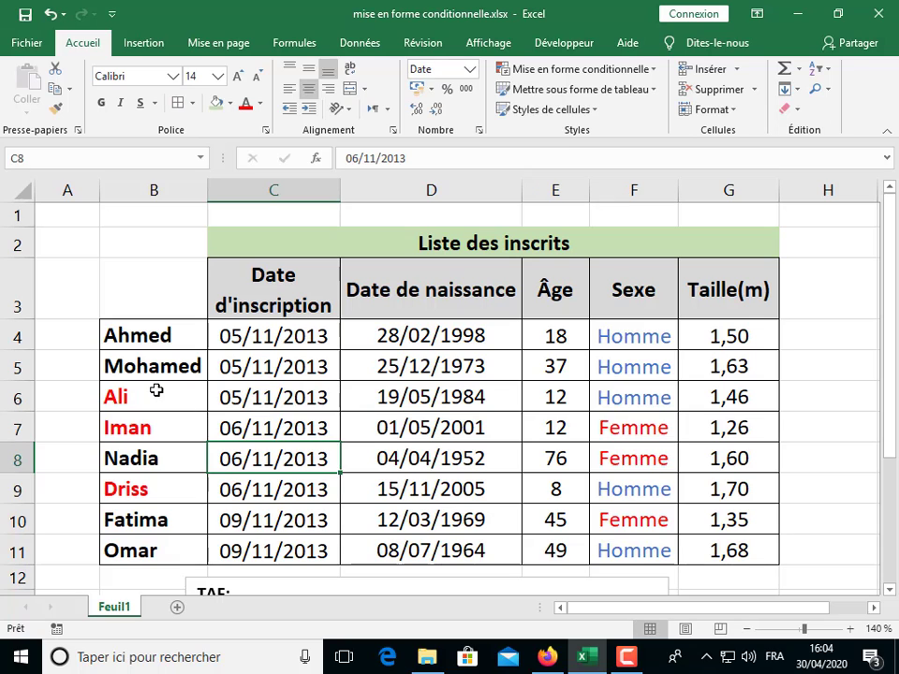
scroll(506, 375, "down", 2)
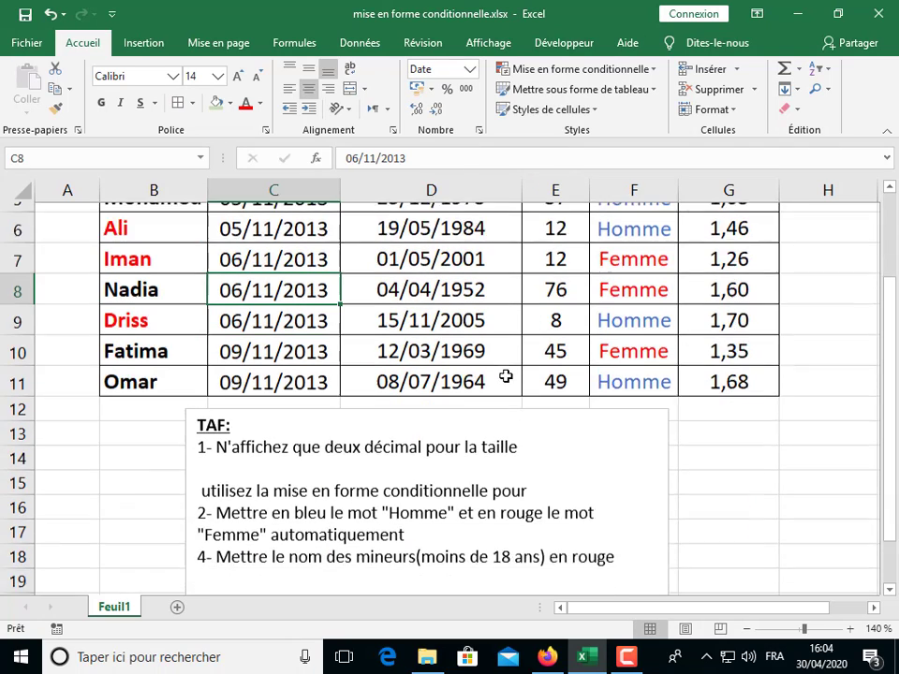
scroll(505, 377, "up", 2)
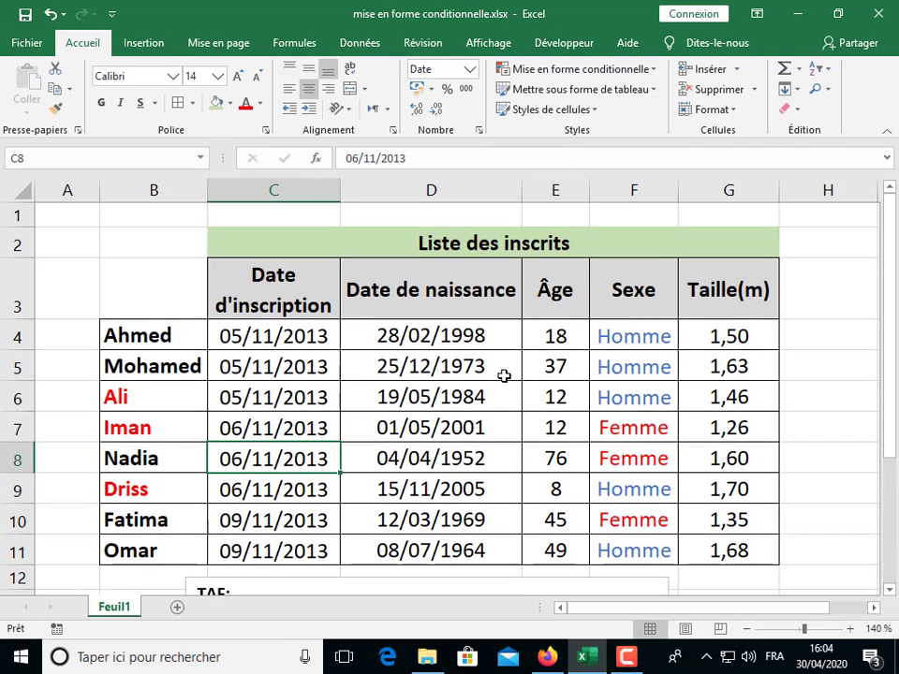
mouse_move(629, 663)
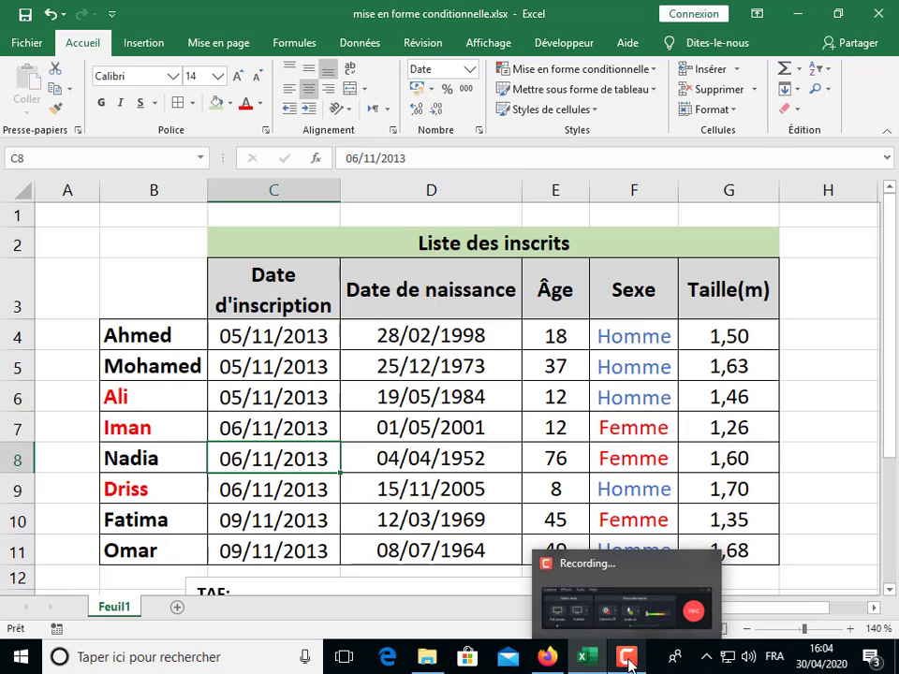